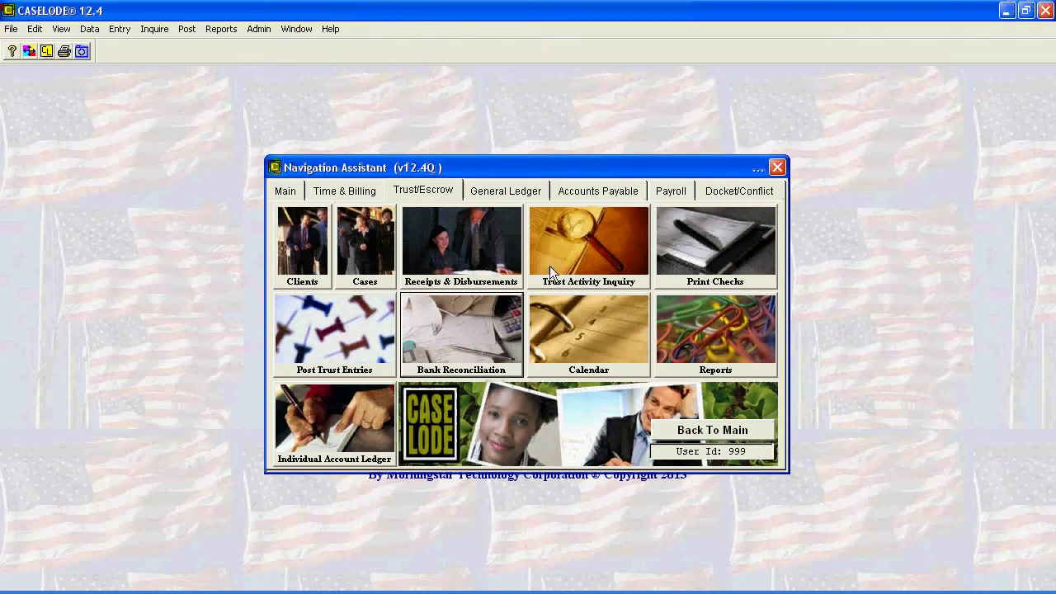
Step: Open the bank reconciliation, view the trust account's record and return to the operating account
{"action": "left_click", "coordinate": [458, 338]}
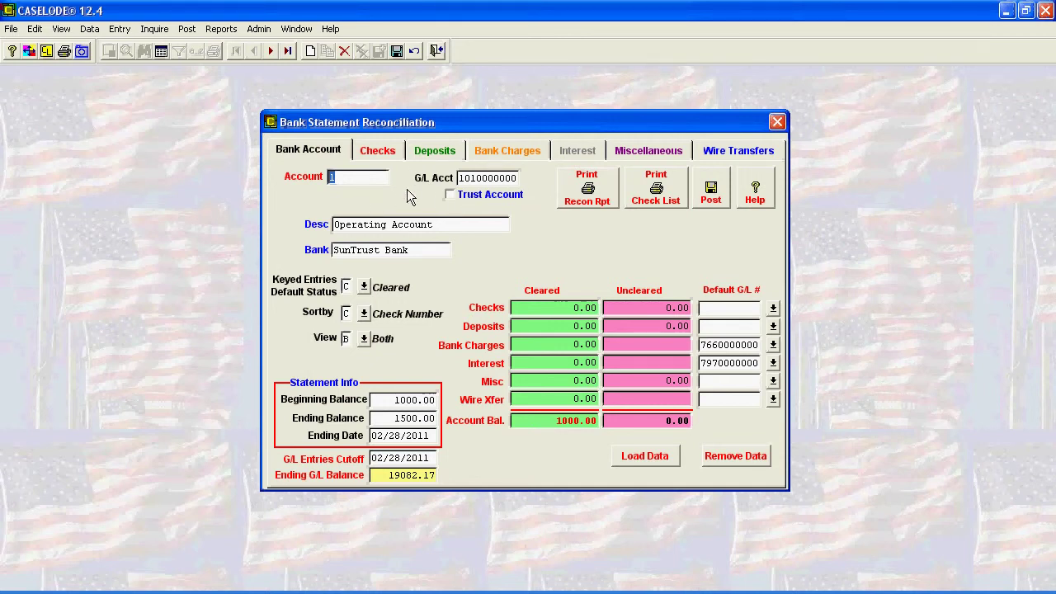
{"action": "left_click", "coordinate": [270, 51]}
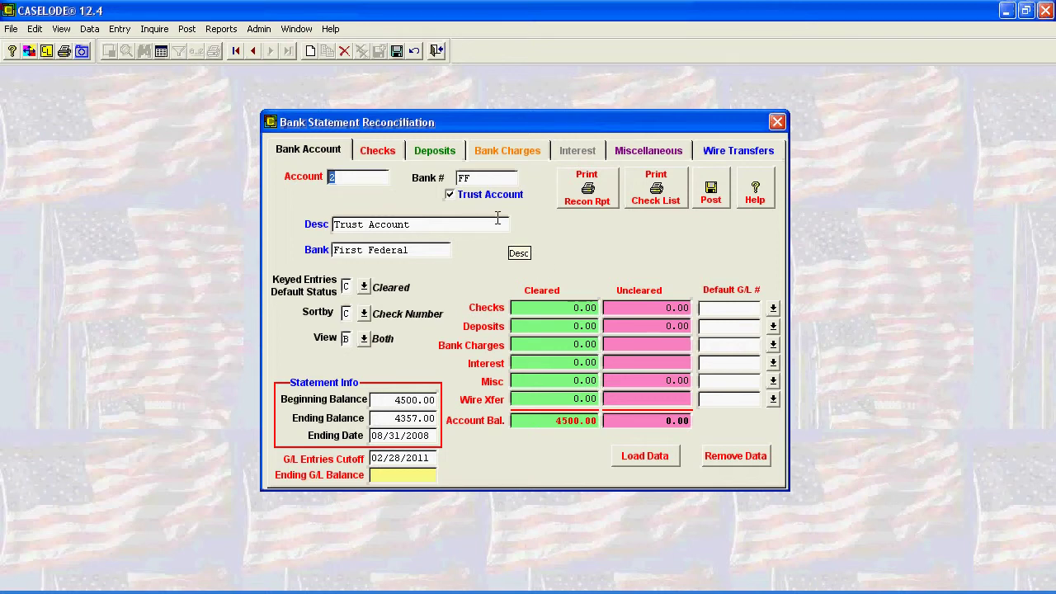
{"action": "left_click", "coordinate": [253, 52]}
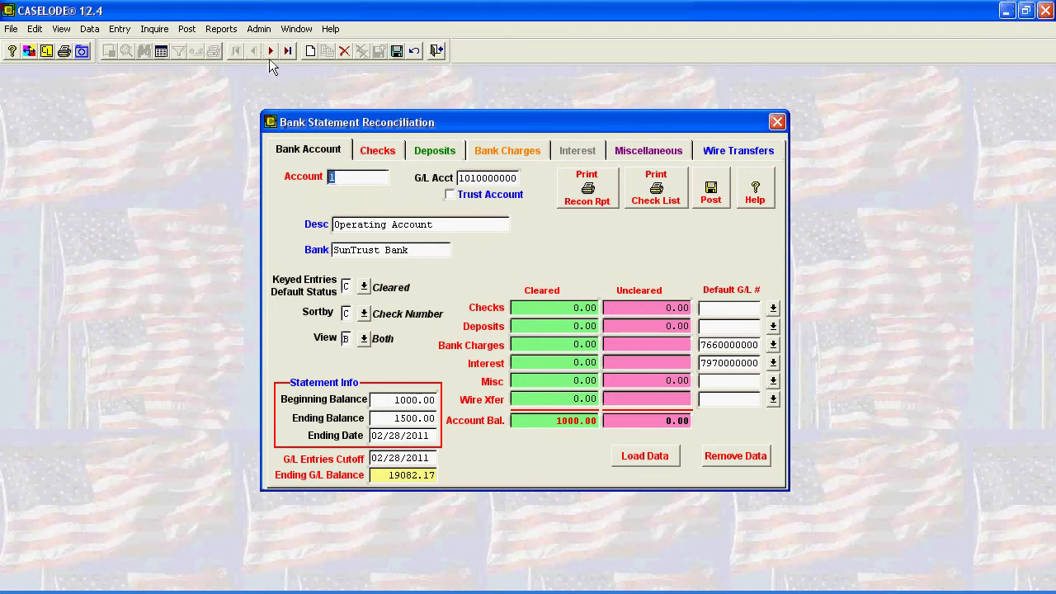
Step: Look through the operating account's checks, deposits and bank charges lists, and return to the bank account details
{"action": "left_click", "coordinate": [382, 152]}
{"action": "left_click", "coordinate": [430, 157]}
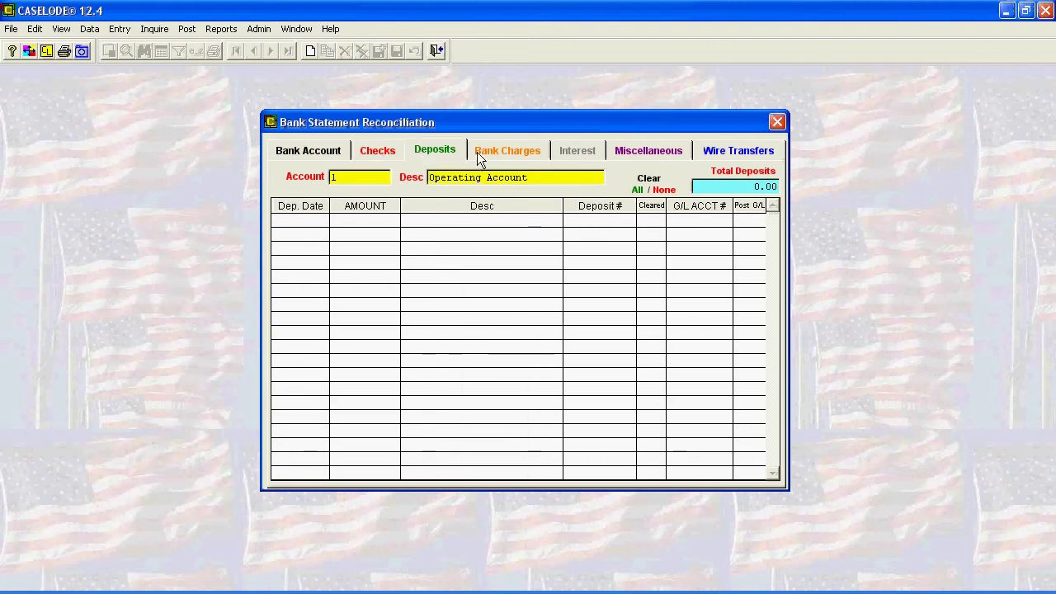
{"action": "left_click", "coordinate": [478, 152]}
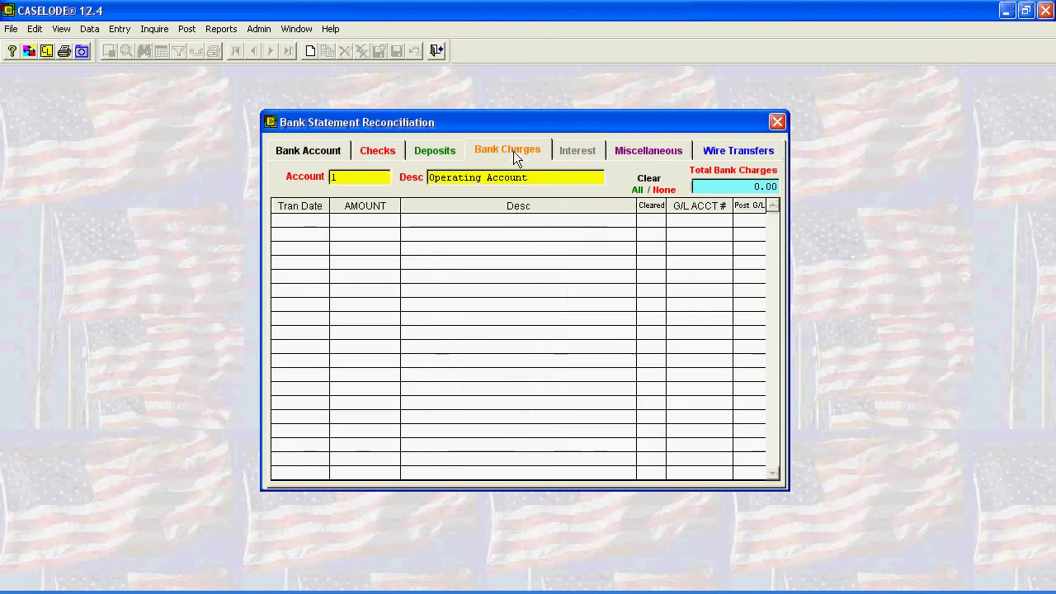
{"action": "left_click", "coordinate": [302, 151]}
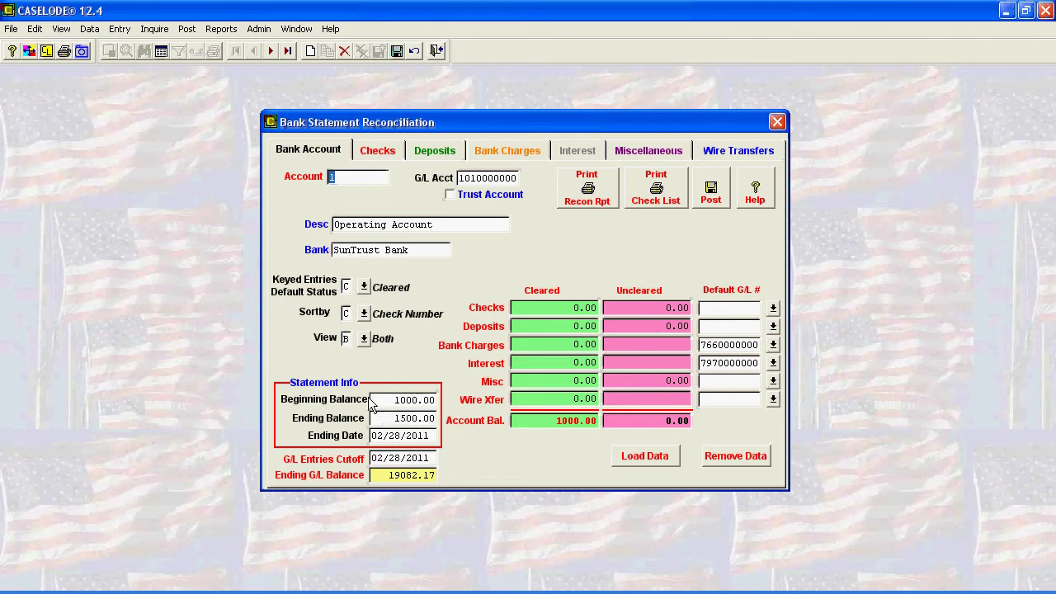
Step: Set the statement's ending balance to 19376.13 and its ending date to 02/28/2011, keeping the G/L entries cutoff date
{"action": "left_click", "coordinate": [373, 418]}
{"action": "left_click_drag", "start_coordinate": [373, 418], "coordinate": [438, 419]}
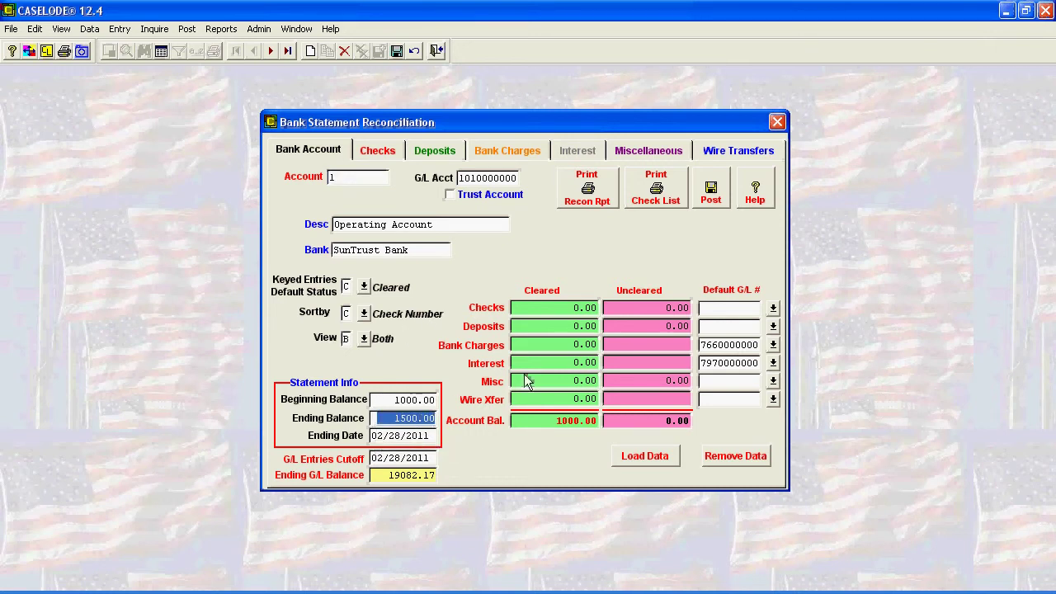
{"action": "type", "text": "19"}
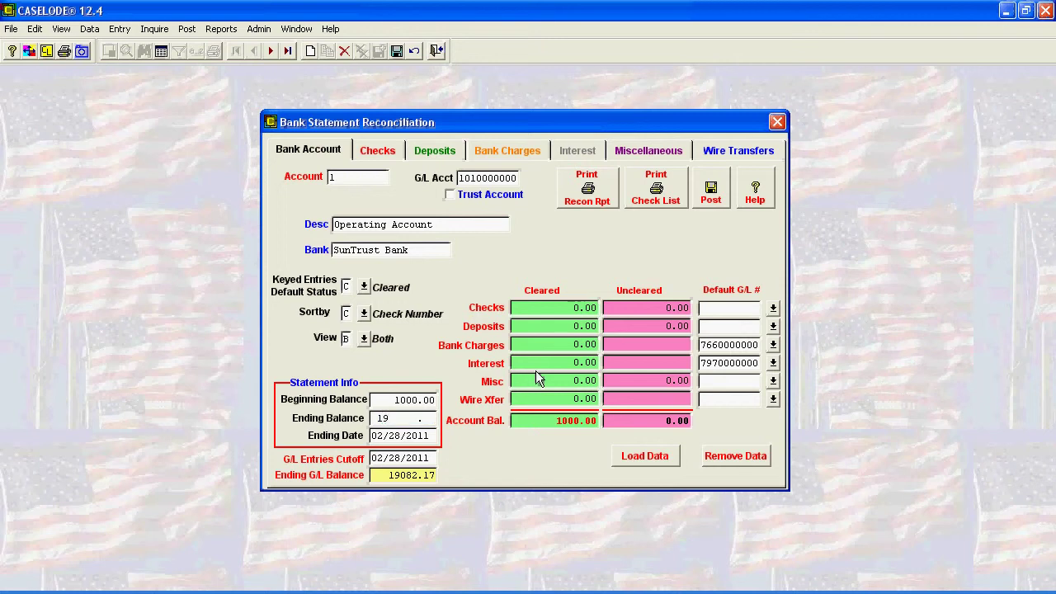
{"action": "type", "text": "376"}
{"action": "type", "text": ".13"}
{"action": "key", "text": "Tab"}
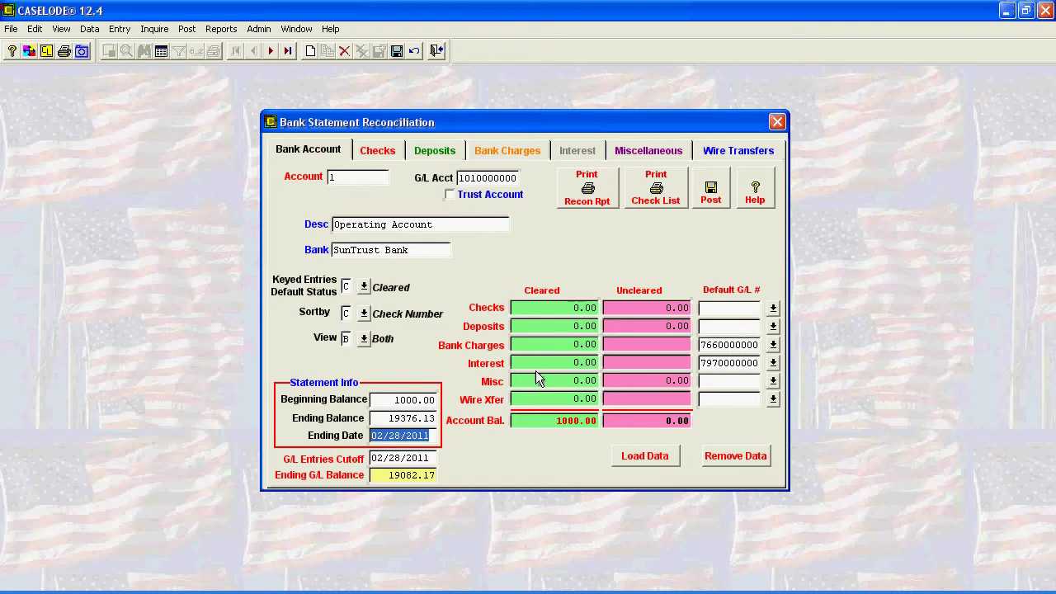
{"action": "type", "text": "02/28/2"}
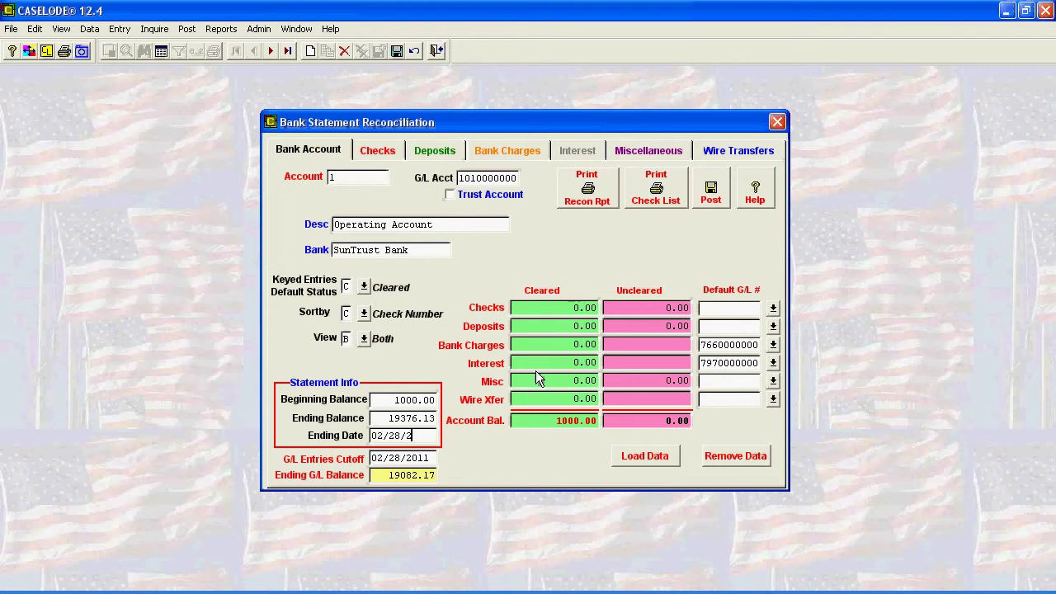
{"action": "type", "text": "011"}
{"action": "key", "text": "Tab"}
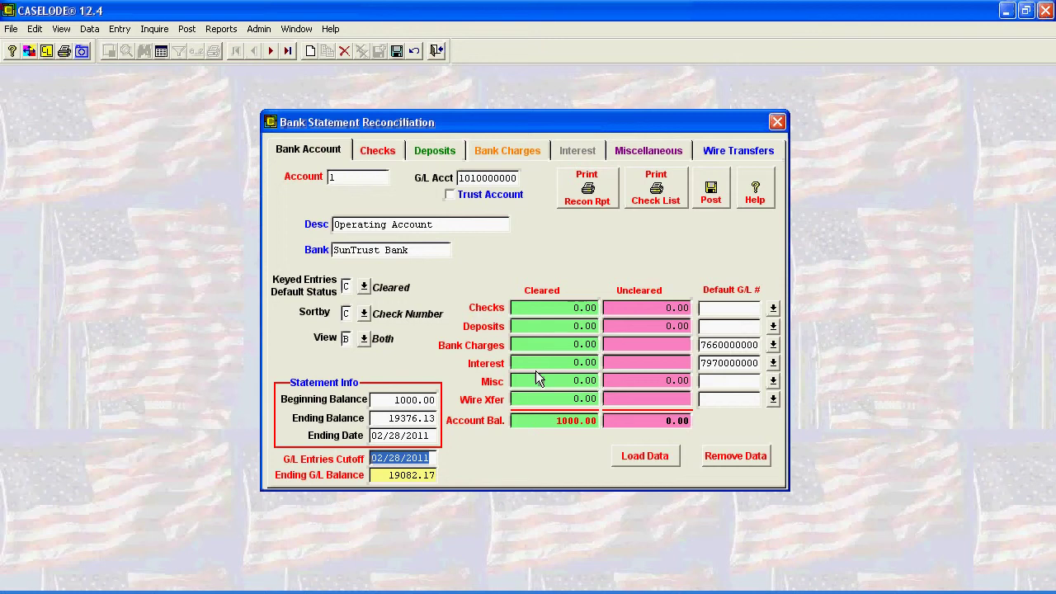
{"action": "key", "text": "Tab"}
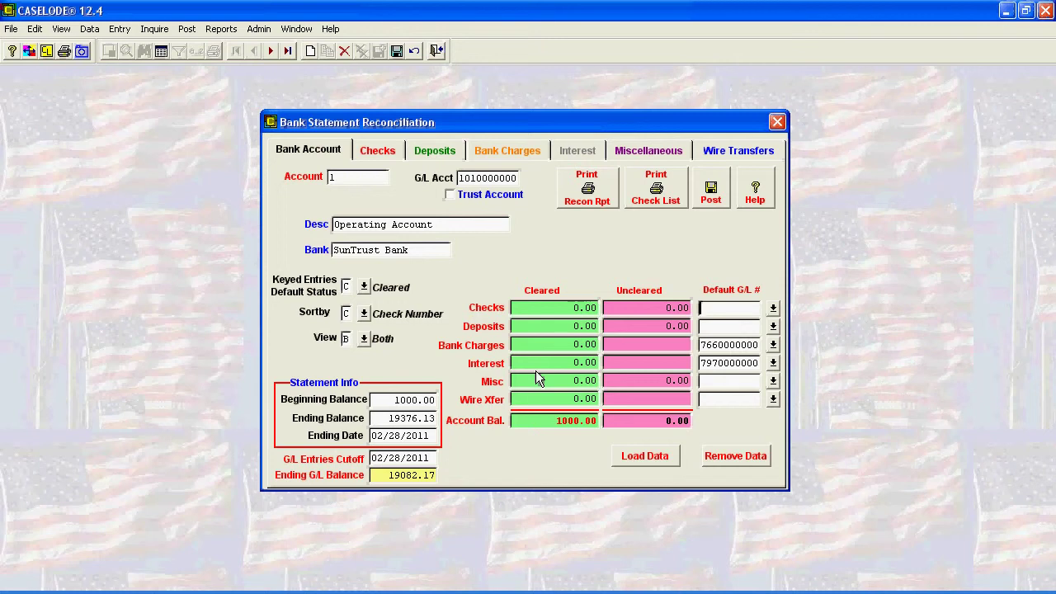
Step: Load all available data types for the operating account as uncleared
{"action": "left_click", "coordinate": [640, 458]}
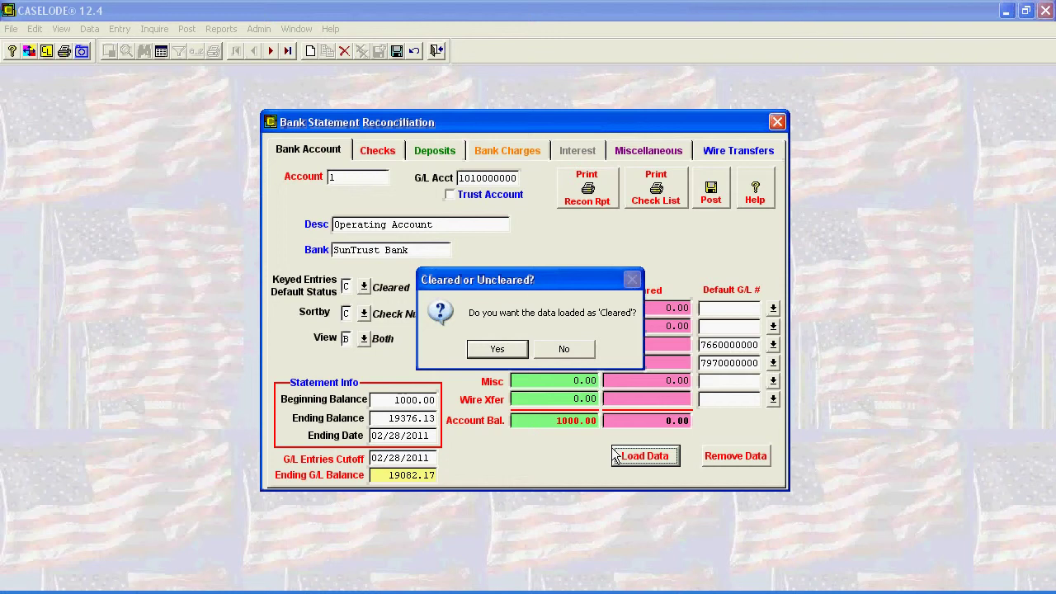
{"action": "left_click", "coordinate": [564, 349]}
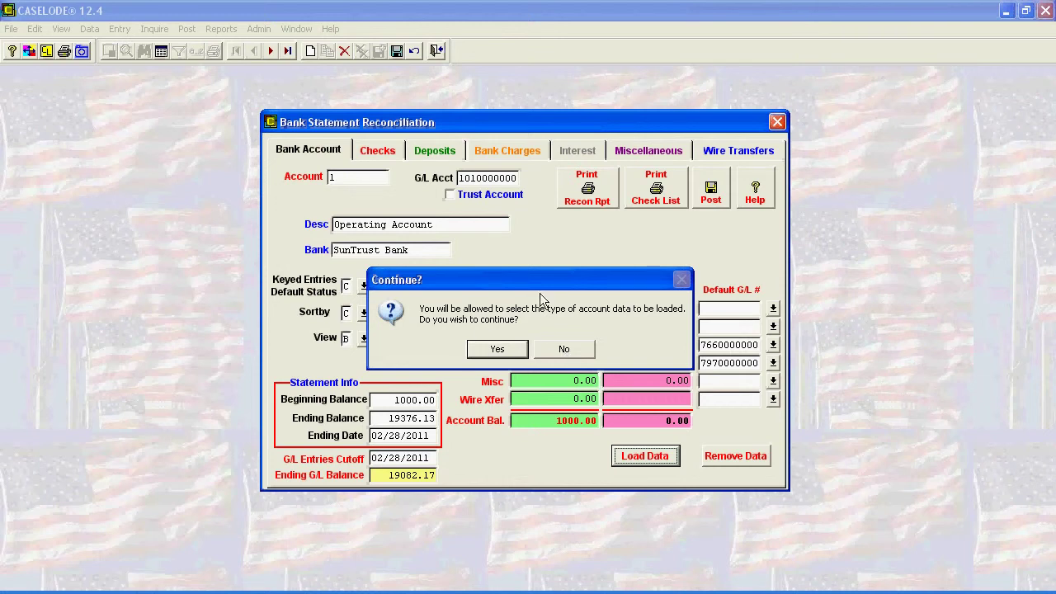
{"action": "left_click", "coordinate": [497, 350]}
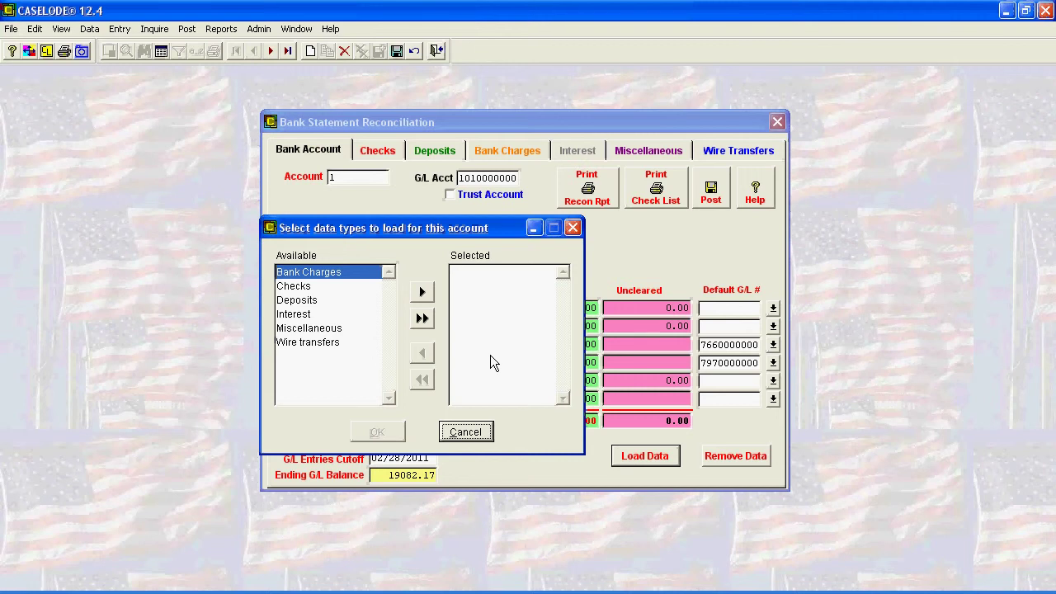
{"action": "left_click", "coordinate": [423, 318]}
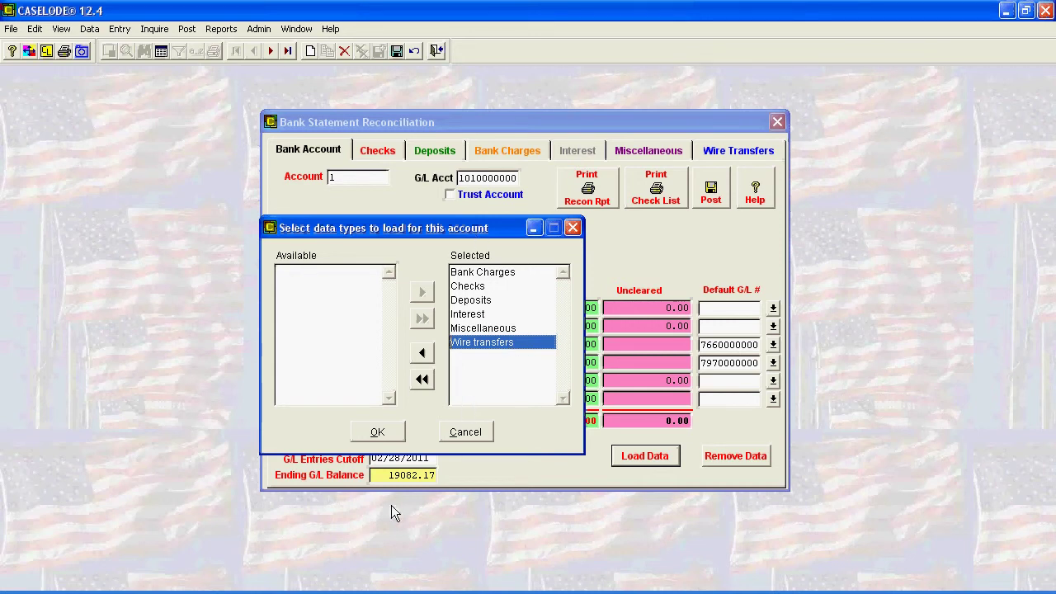
{"action": "left_click", "coordinate": [379, 434]}
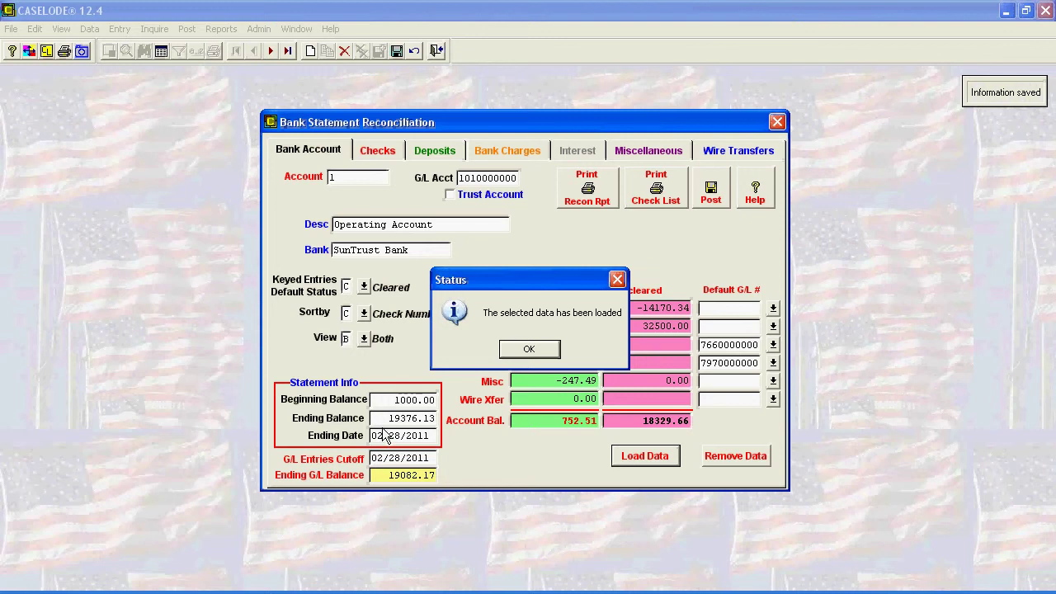
{"action": "left_click", "coordinate": [529, 350]}
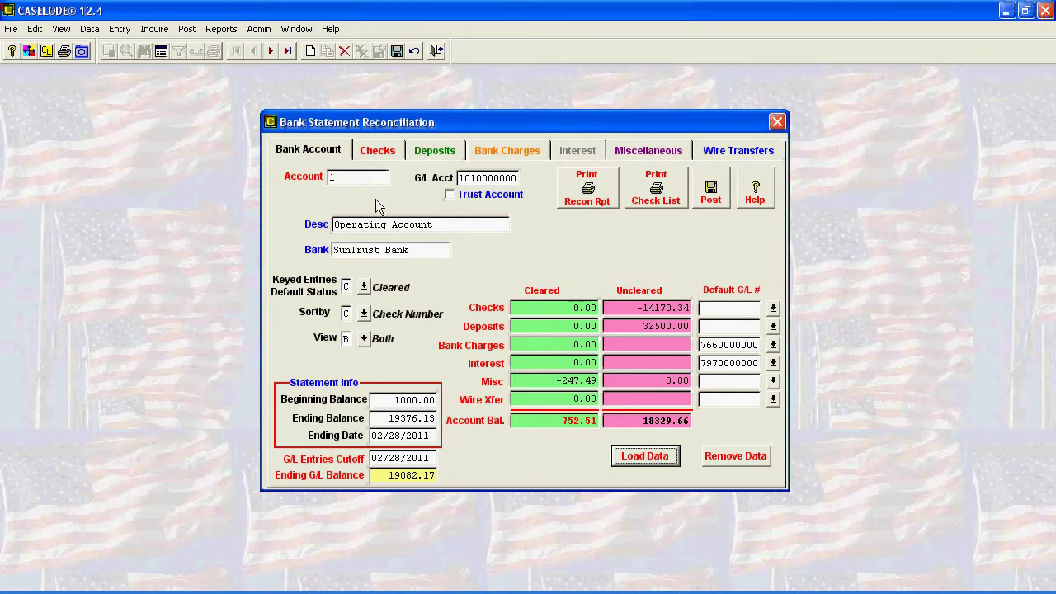
Step: Mark every check in the operating account as cleared except checks 1003 and 1011
{"action": "left_click", "coordinate": [382, 150]}
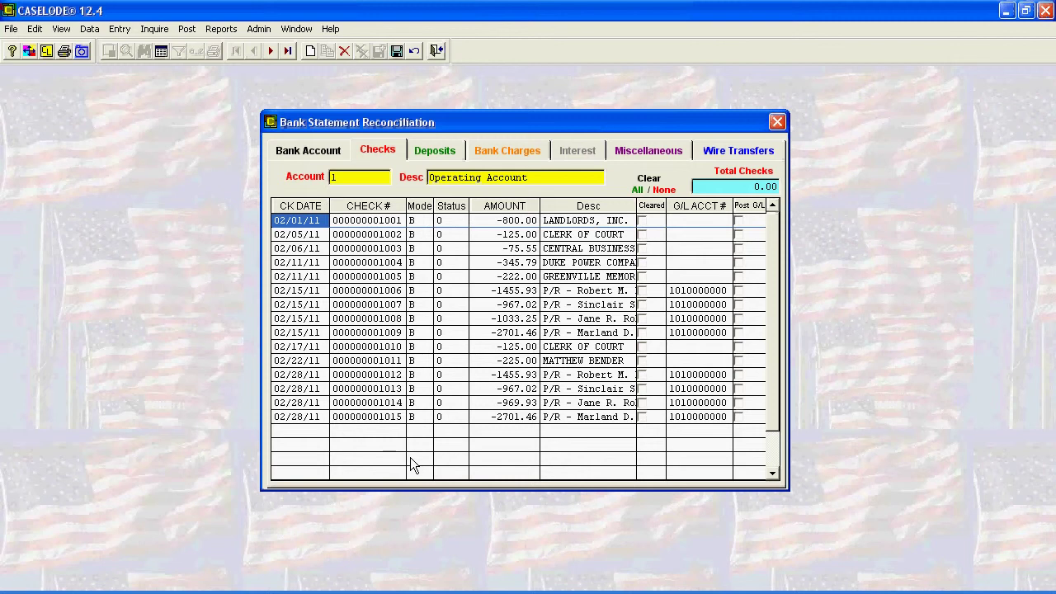
{"action": "left_click", "coordinate": [644, 279]}
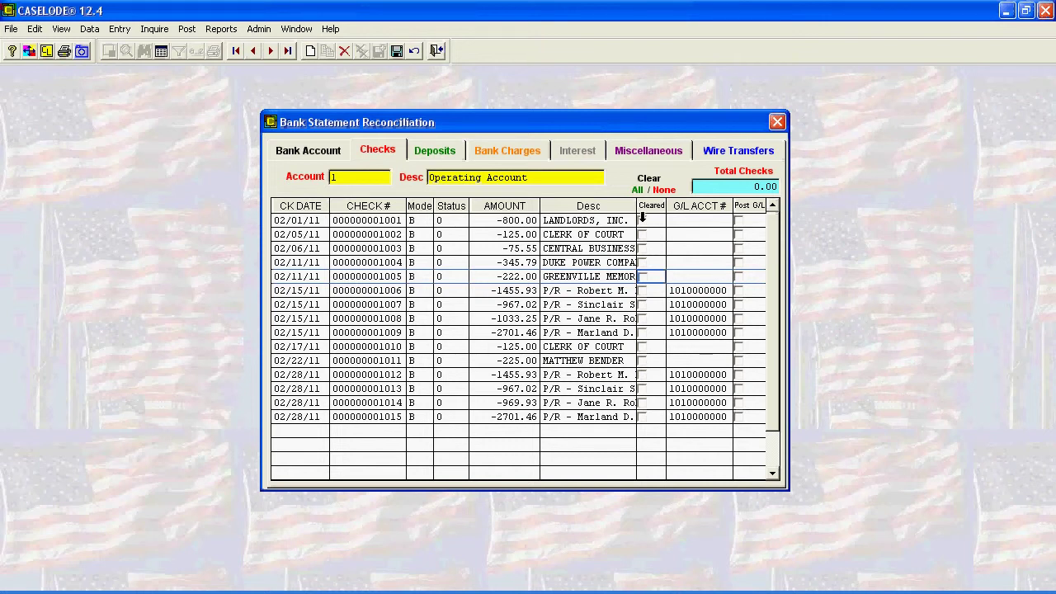
{"action": "left_click", "coordinate": [639, 190]}
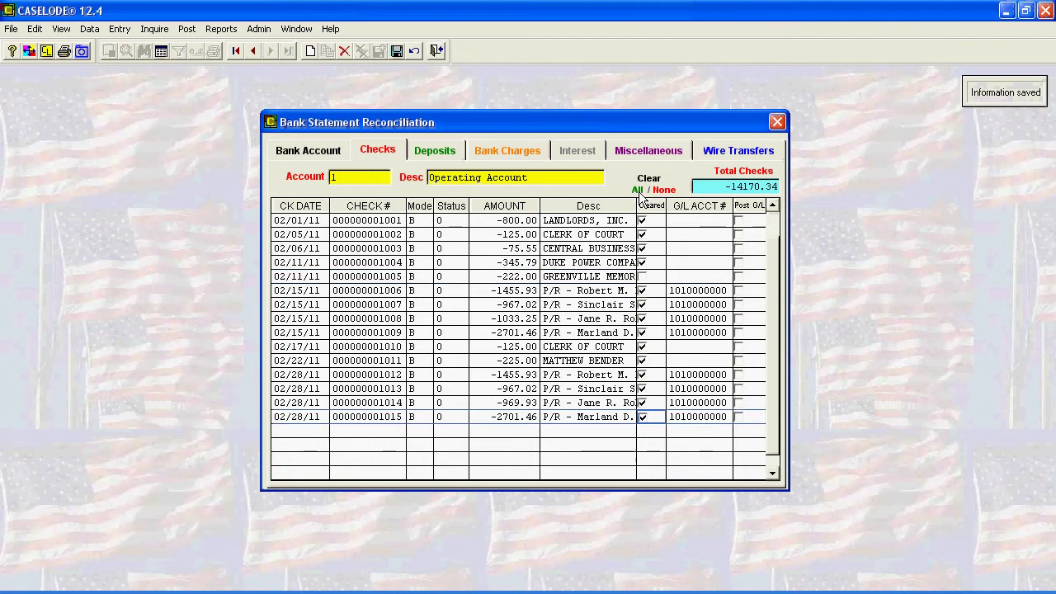
{"action": "left_click", "coordinate": [643, 278]}
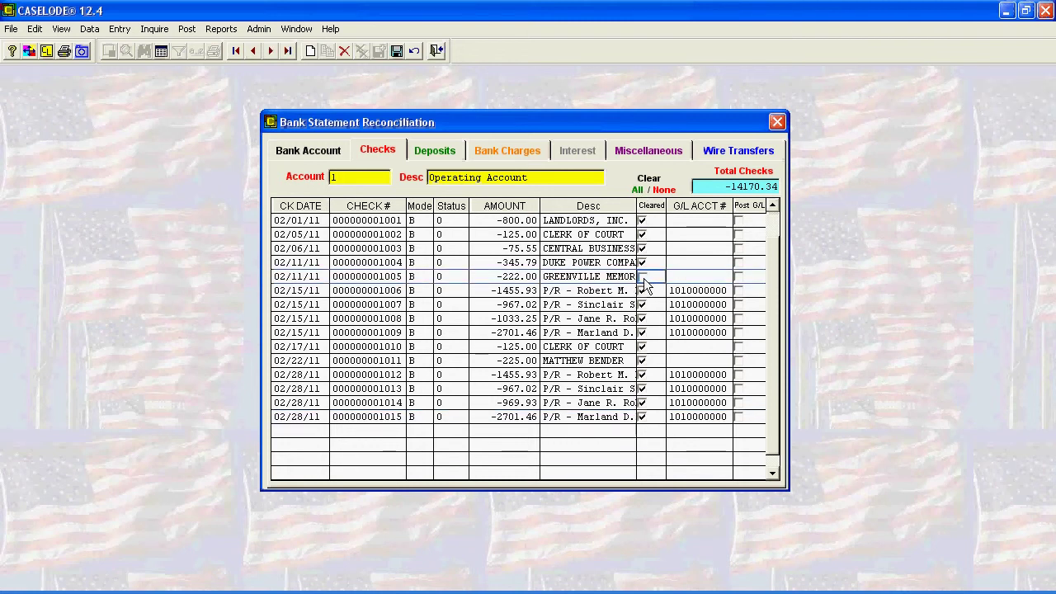
{"action": "left_click", "coordinate": [644, 282]}
{"action": "left_click", "coordinate": [641, 249]}
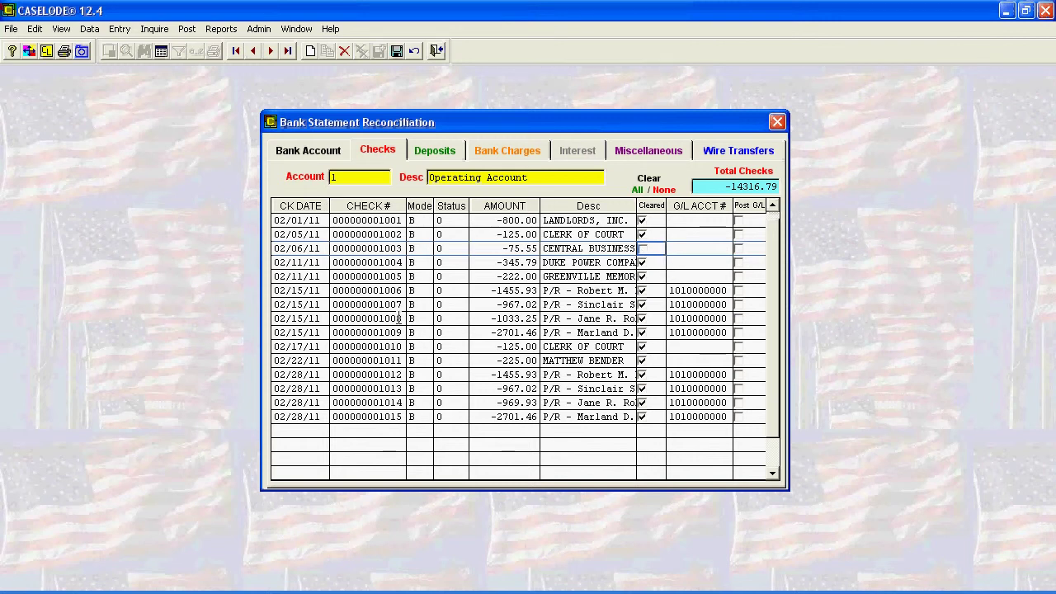
{"action": "left_click", "coordinate": [642, 362]}
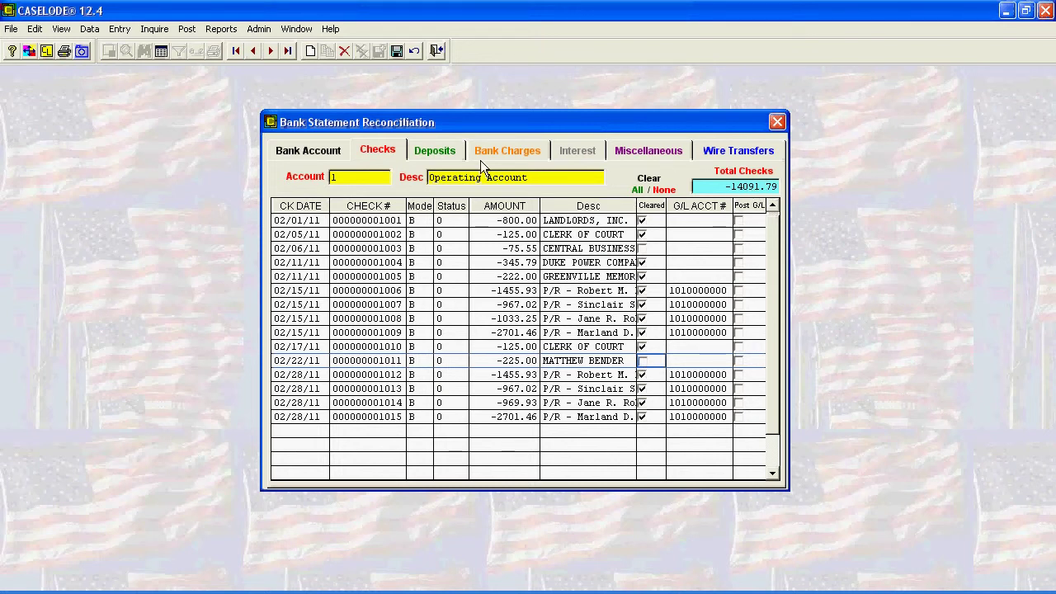
Step: Mark all deposits as cleared and view the account's miscellaneous entries
{"action": "left_click", "coordinate": [436, 152]}
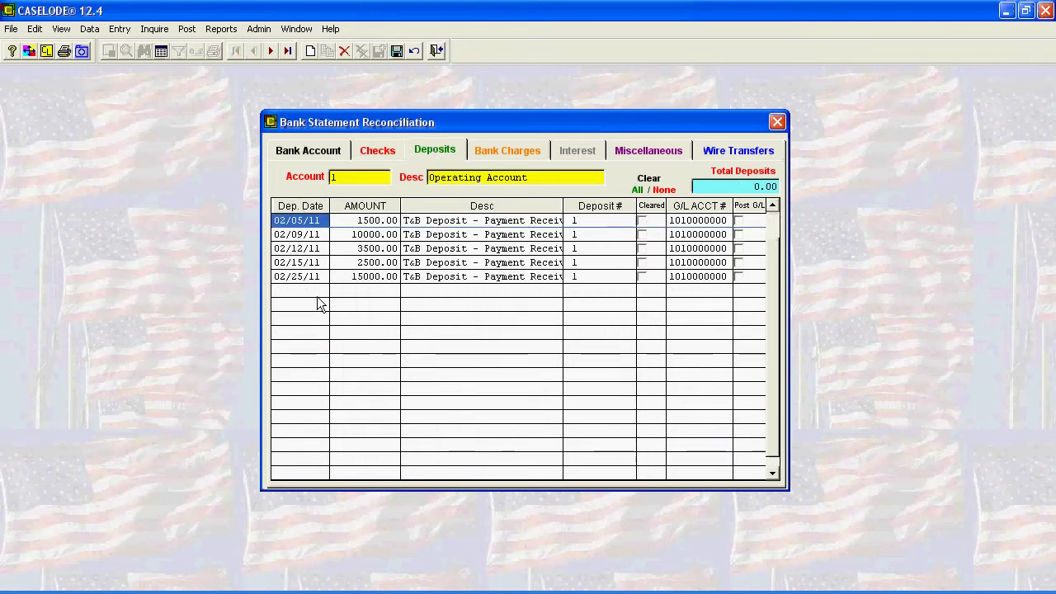
{"action": "left_click", "coordinate": [639, 191]}
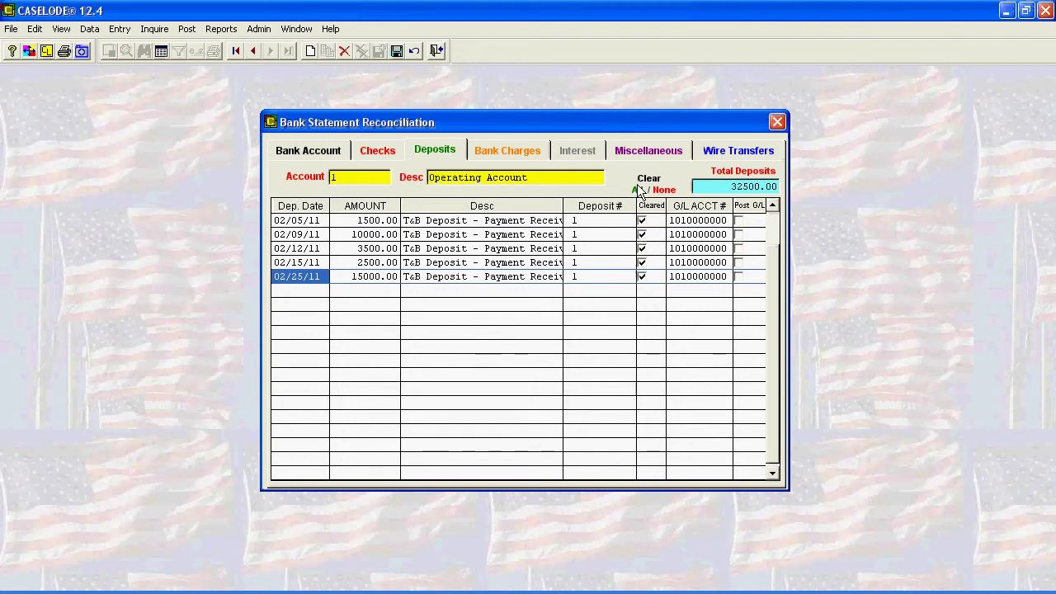
{"action": "left_click", "coordinate": [646, 148]}
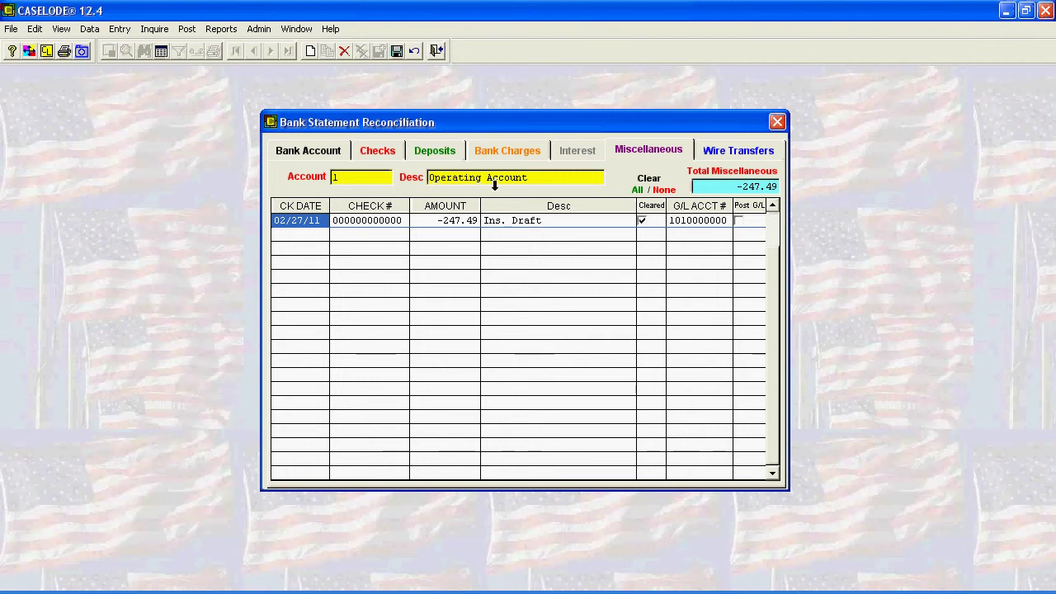
Step: Add a bank charge to the operating account dated 02/28/11 with an amount of -6.59
{"action": "left_click", "coordinate": [502, 153]}
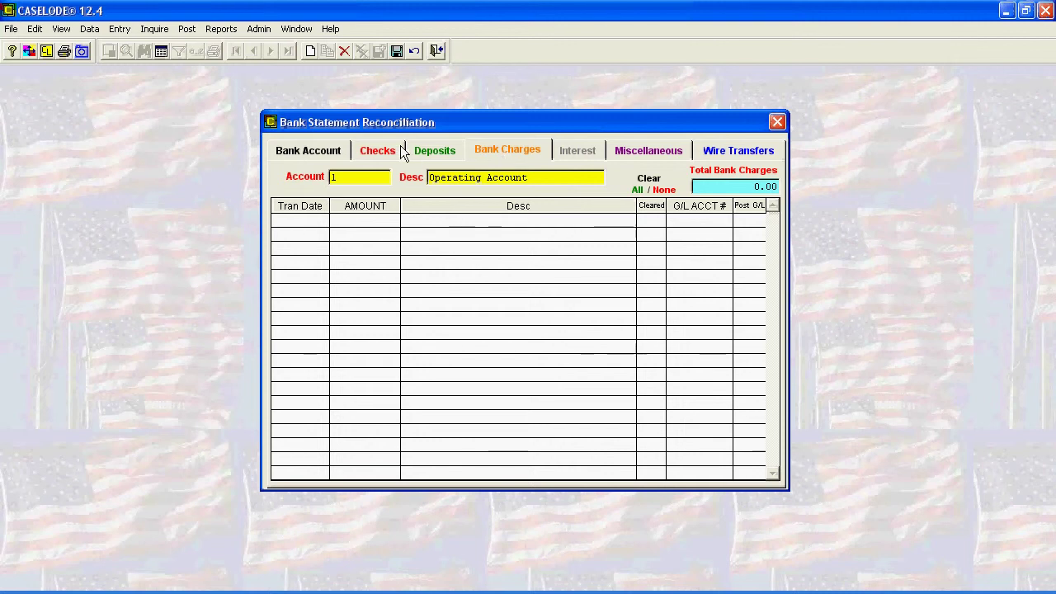
{"action": "left_click", "coordinate": [309, 51]}
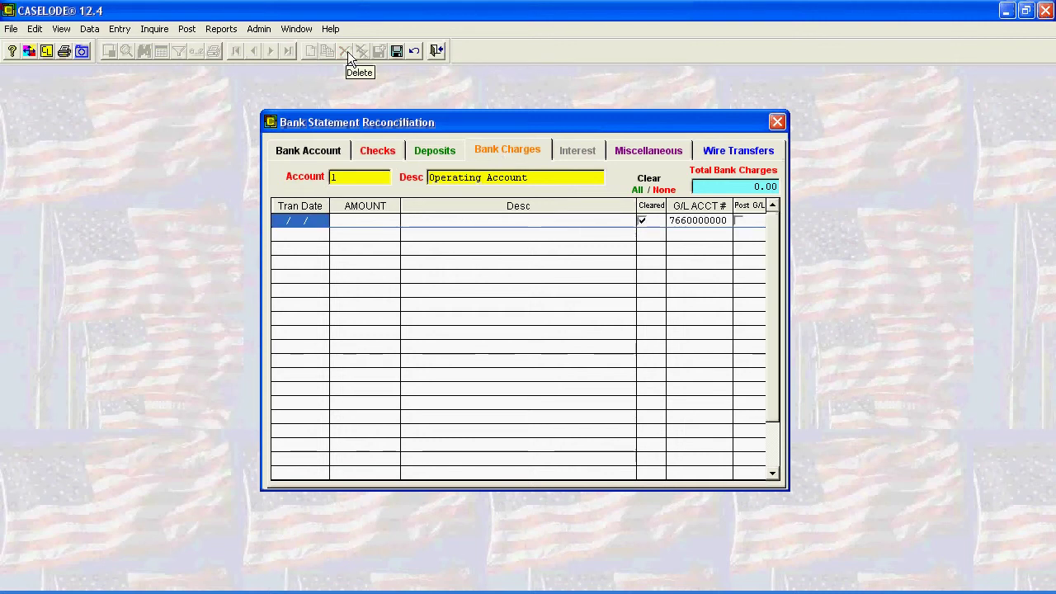
{"action": "type", "text": "02/28/"}
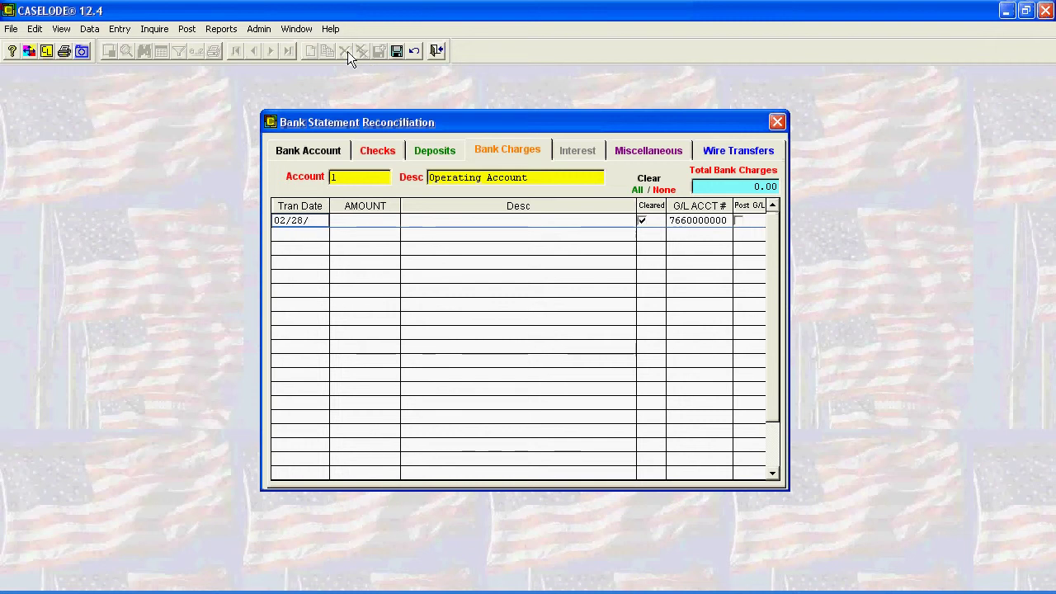
{"action": "type", "text": "11"}
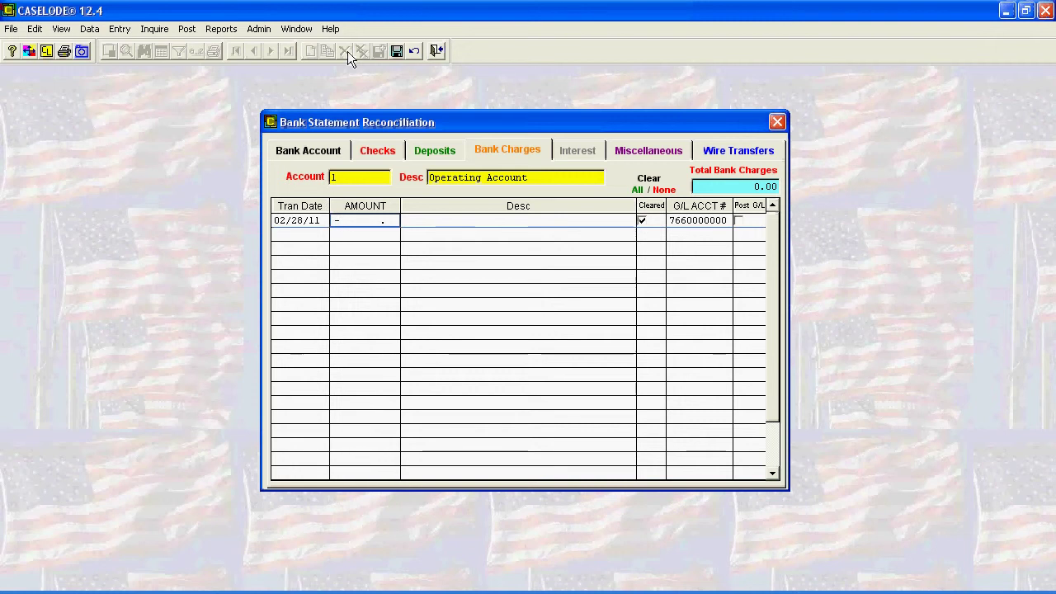
{"action": "type", "text": "6.509"}
{"action": "key", "text": "Tab"}
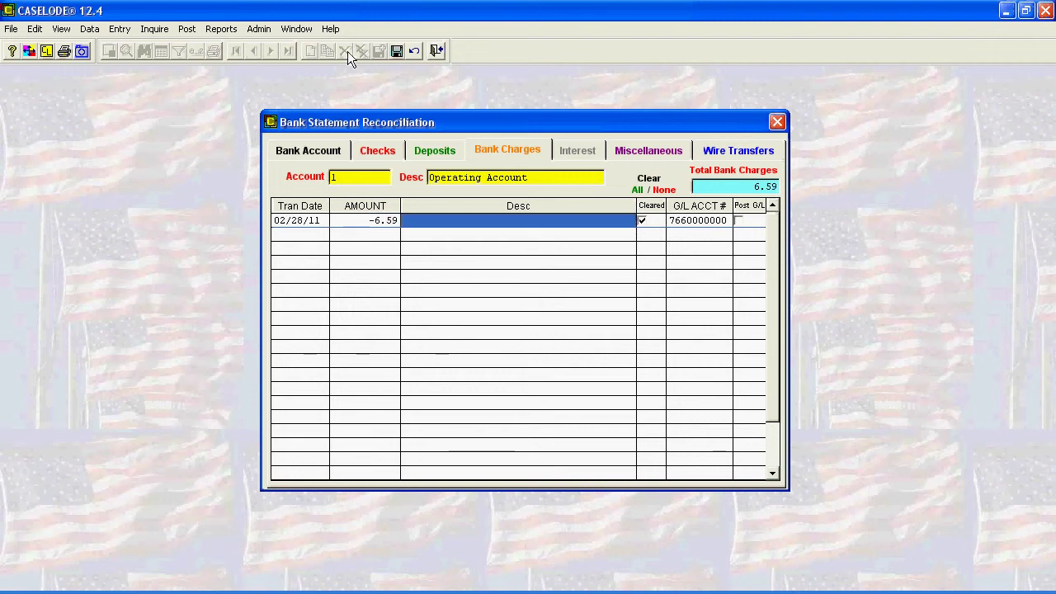
Step: Describe the bank charge as Bank Service Charge, keep it cleared with its default G/L account, and mark it for posting to the G/L
{"action": "type", "text": "Bank Ser"}
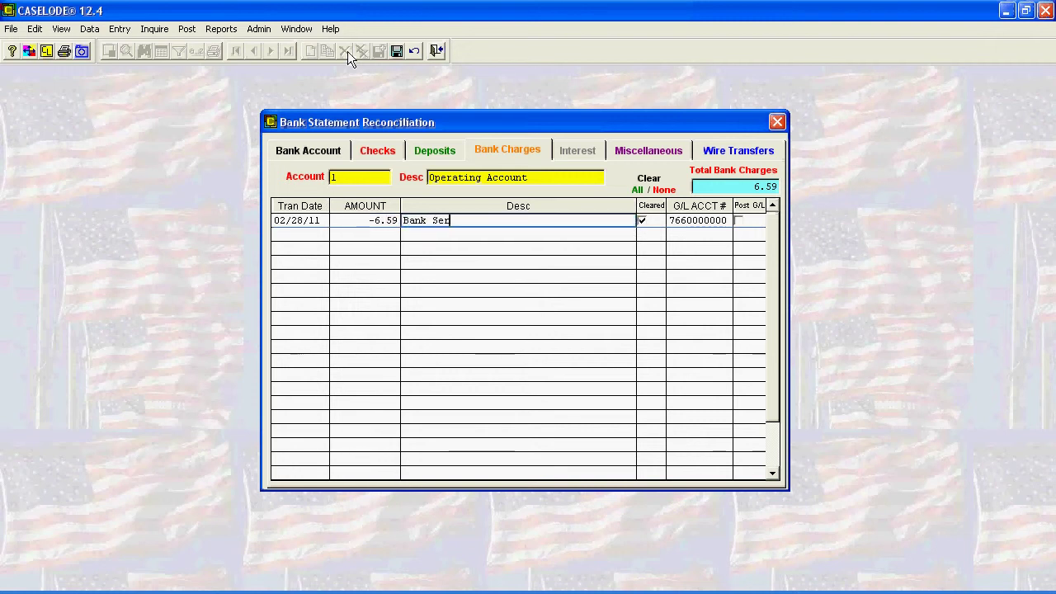
{"action": "type", "text": "vice Charge"}
{"action": "key", "text": "BackSpace"}
{"action": "type", "text": "e"}
{"action": "key", "text": "Tab"}
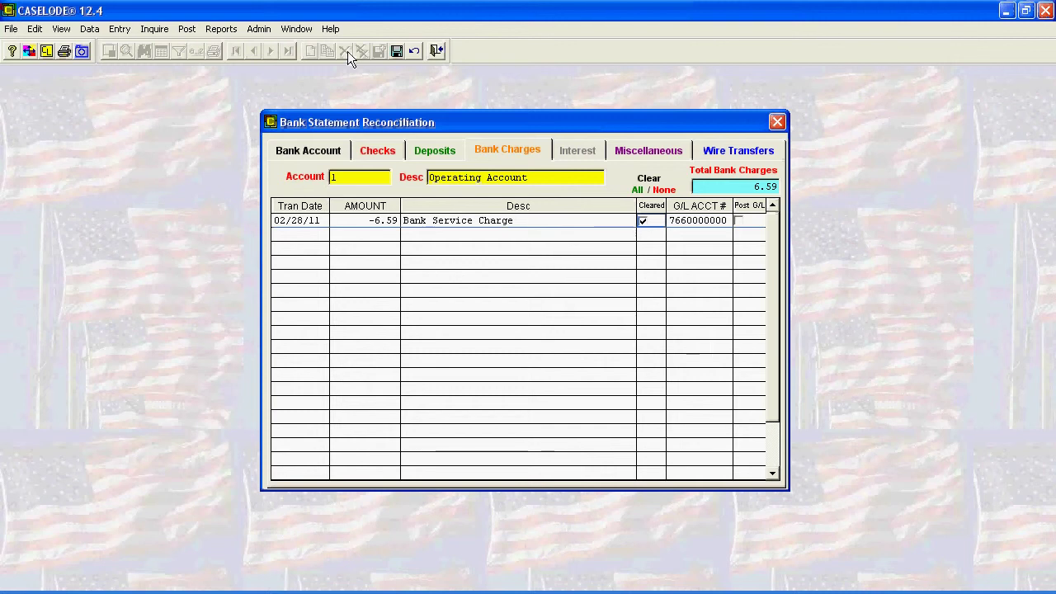
{"action": "key", "text": "Tab"}
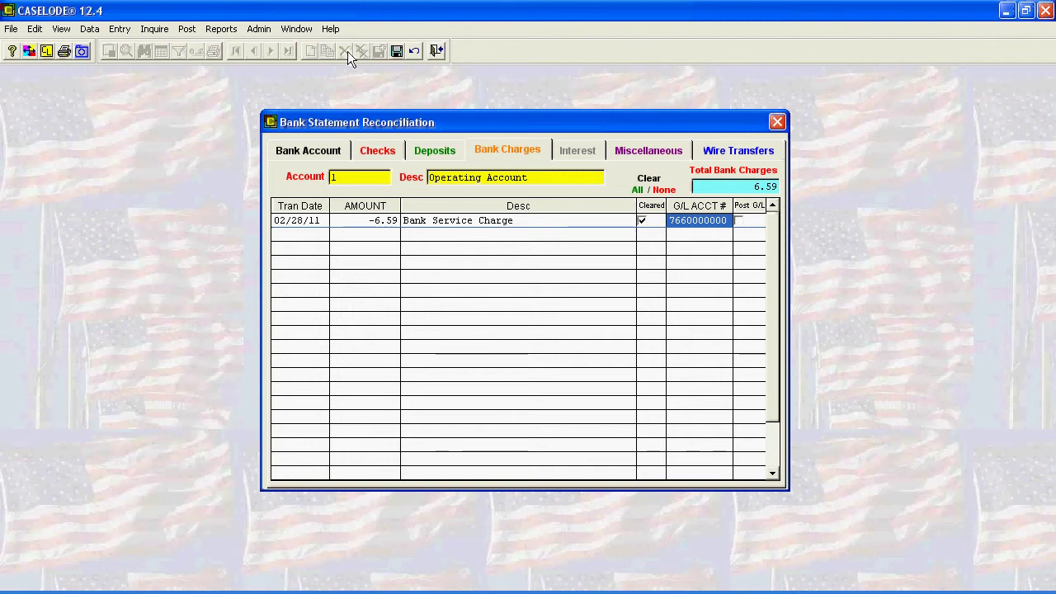
{"action": "key", "text": "Tab"}
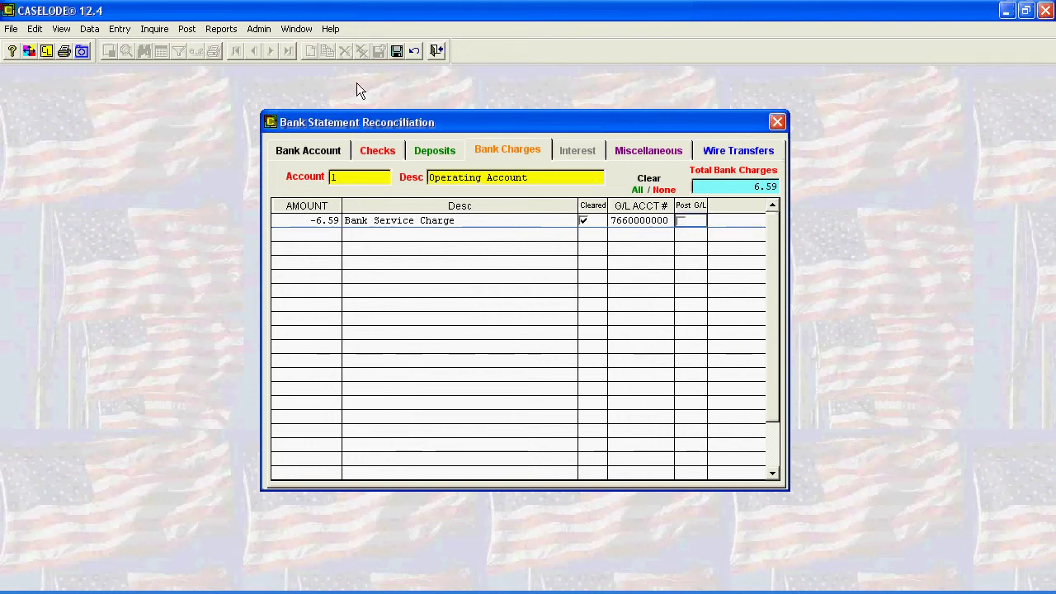
{"action": "left_click", "coordinate": [681, 222]}
{"action": "key", "text": "Tab"}
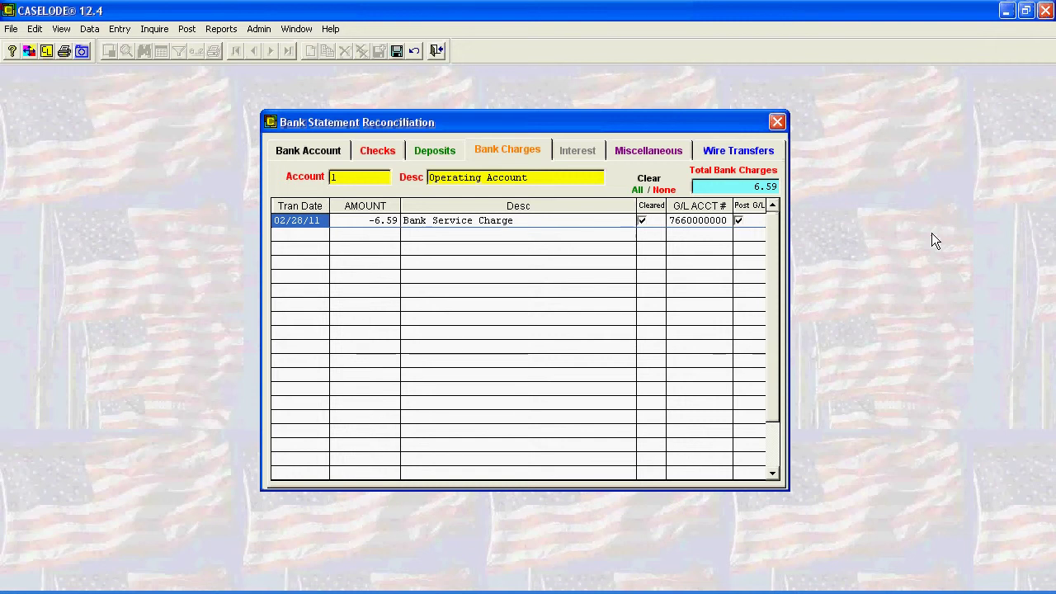
Step: Review the operating account's wire transfers and interest entries, and preview the list of uncleared checks
{"action": "left_click", "coordinate": [711, 152]}
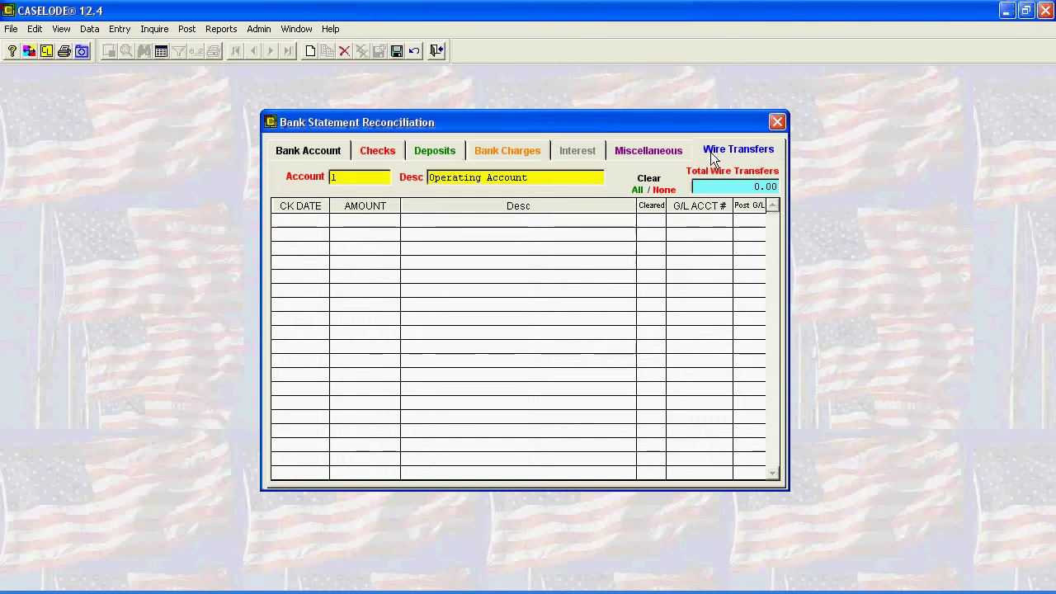
{"action": "left_click", "coordinate": [584, 151]}
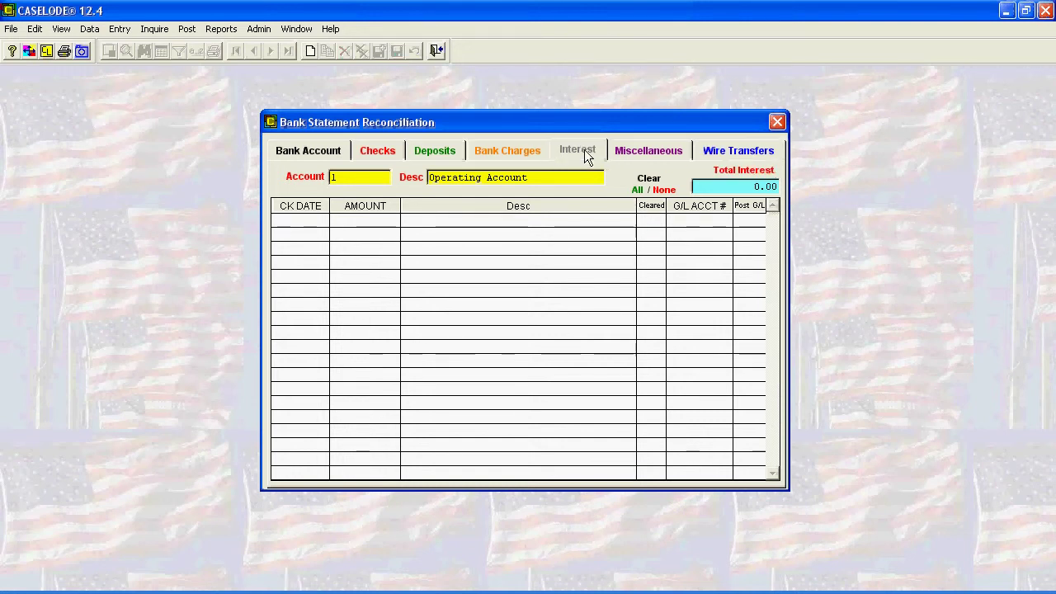
{"action": "left_click", "coordinate": [321, 153]}
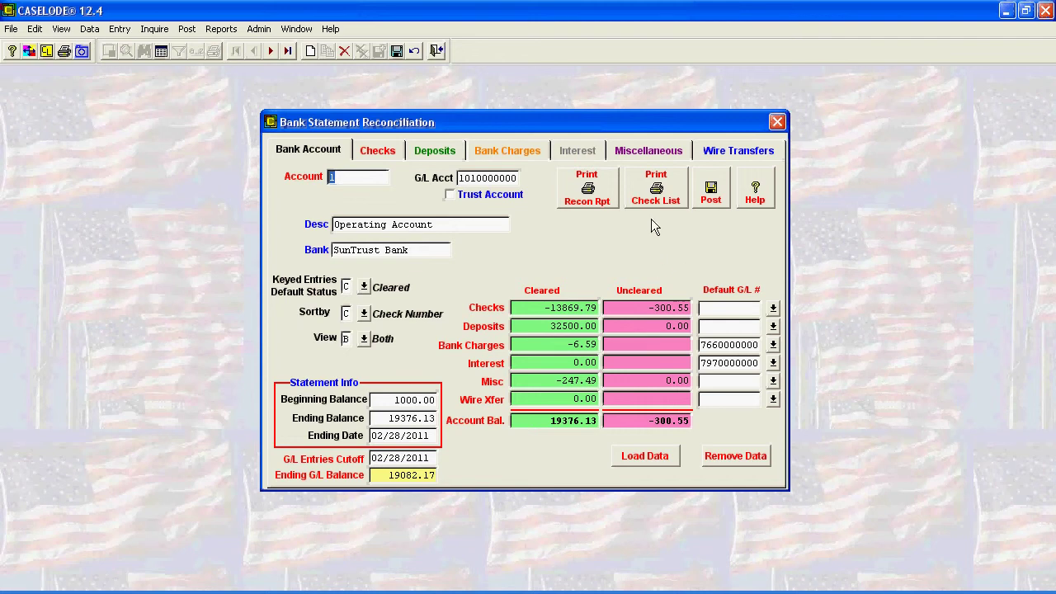
{"action": "left_click", "coordinate": [651, 184]}
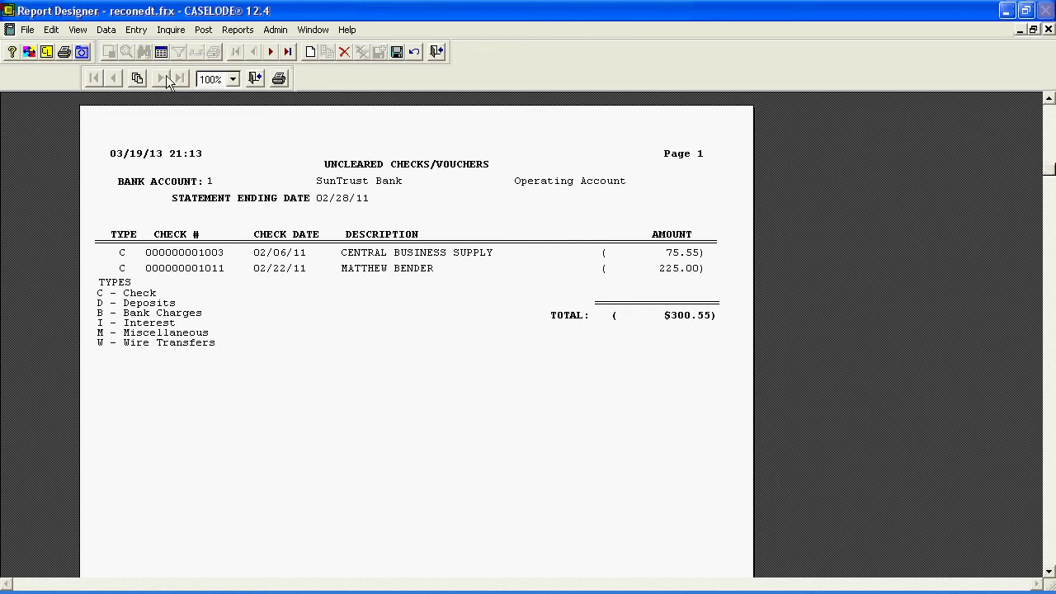
{"action": "left_click", "coordinate": [253, 78]}
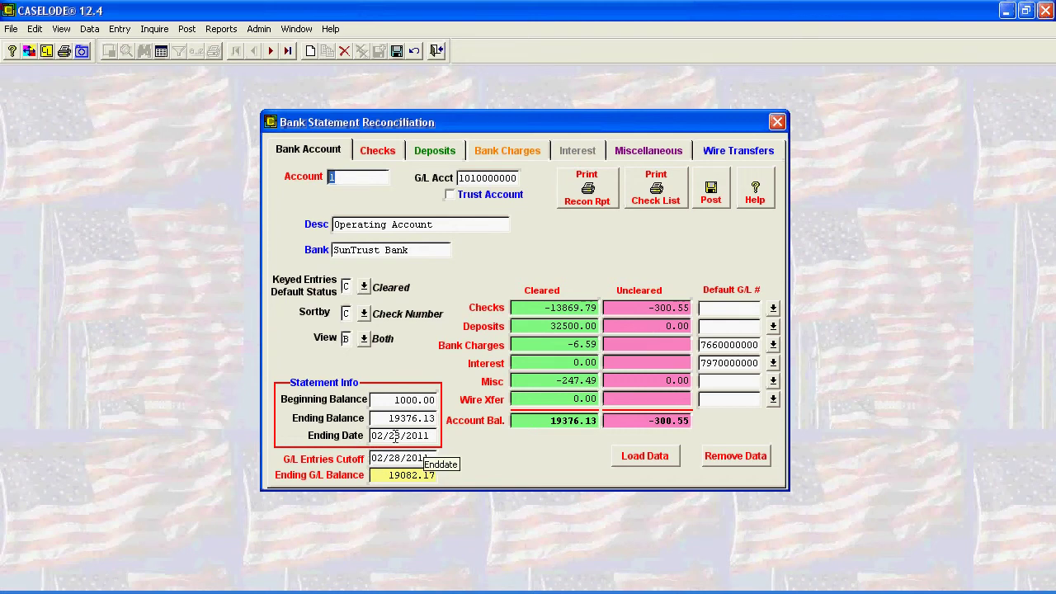
Step: Post the operating account's reconciliation to the G/L after reviewing both pages of the account reconciliation report
{"action": "left_click", "coordinate": [709, 194]}
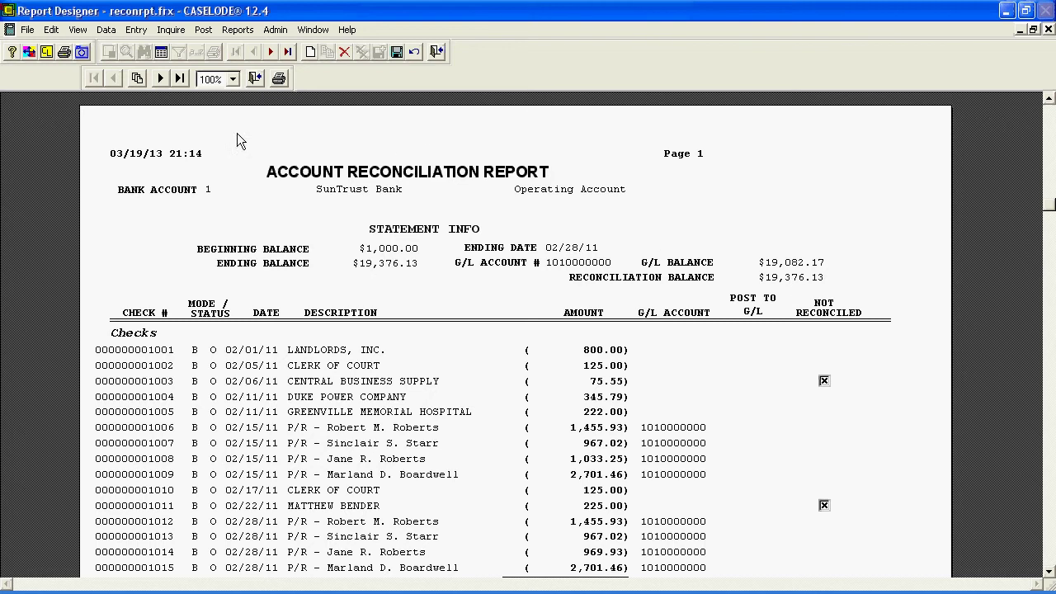
{"action": "left_click", "coordinate": [163, 80]}
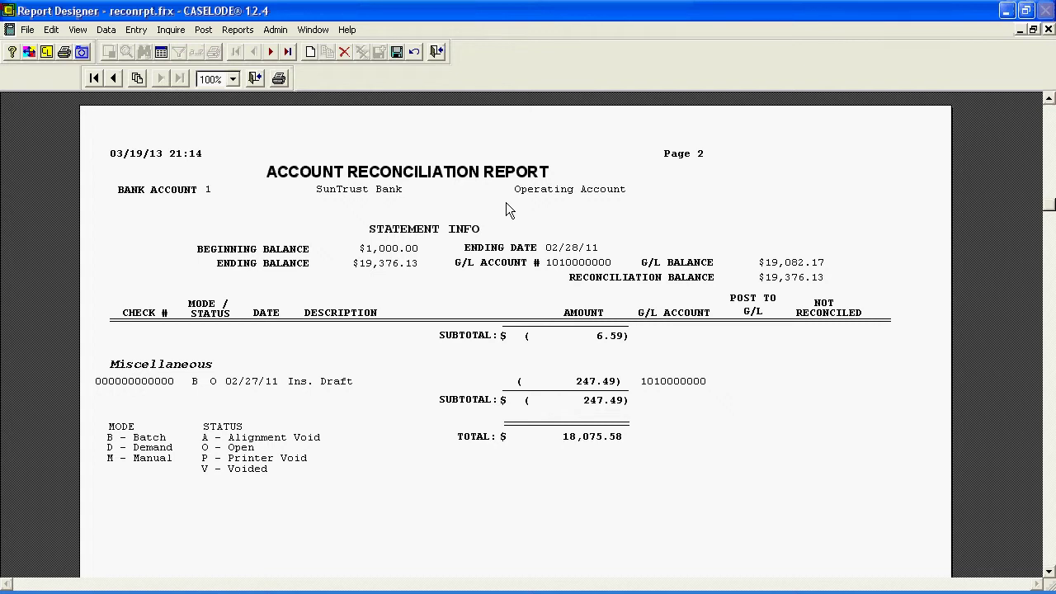
{"action": "left_click", "coordinate": [255, 77]}
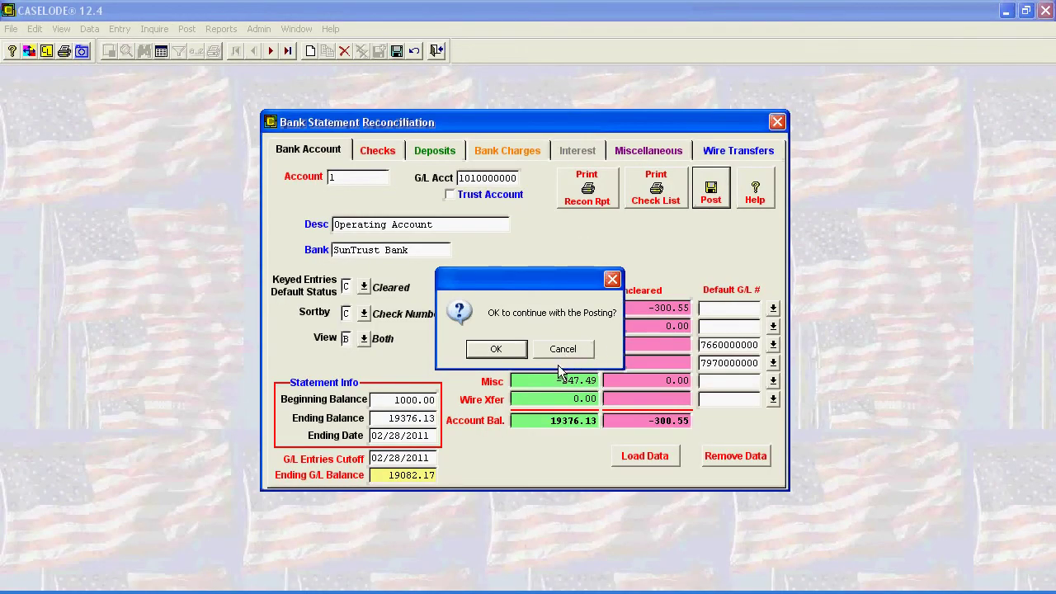
{"action": "left_click", "coordinate": [497, 349]}
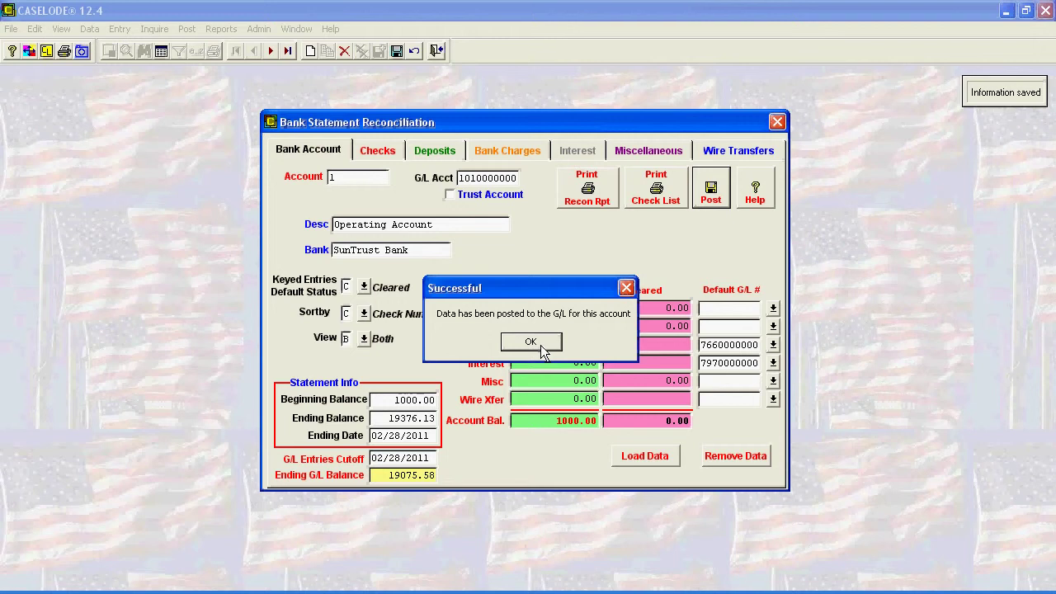
{"action": "left_click", "coordinate": [530, 342]}
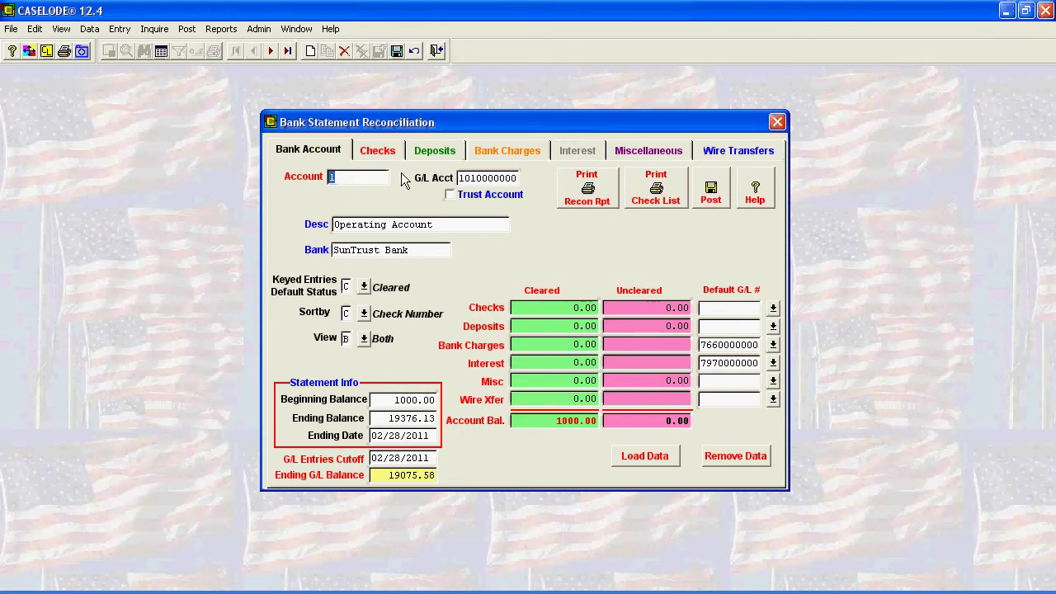
Step: Review the operating account's checks, deposits, bank charges and miscellaneous entries following the posting, and return to the account summary
{"action": "left_click", "coordinate": [380, 151]}
{"action": "left_click", "coordinate": [426, 156]}
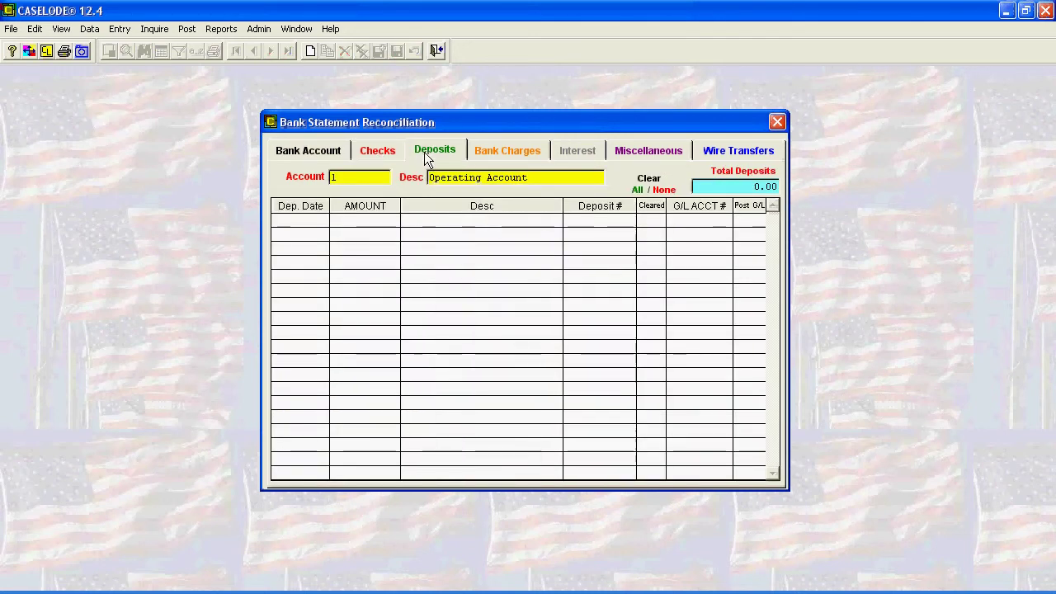
{"action": "left_click", "coordinate": [512, 153]}
{"action": "left_click", "coordinate": [652, 151]}
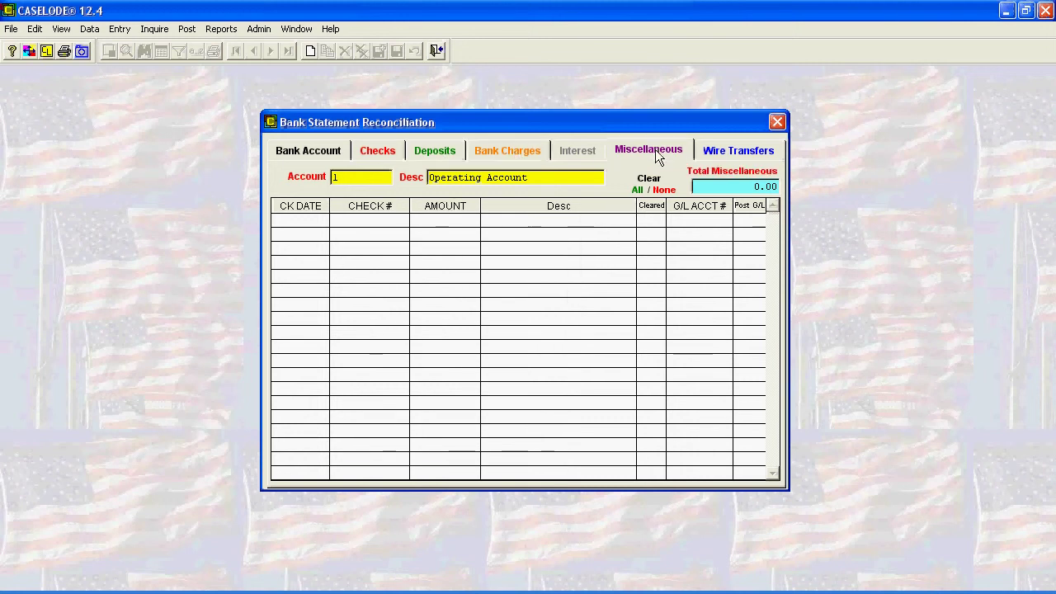
{"action": "left_click", "coordinate": [316, 153]}
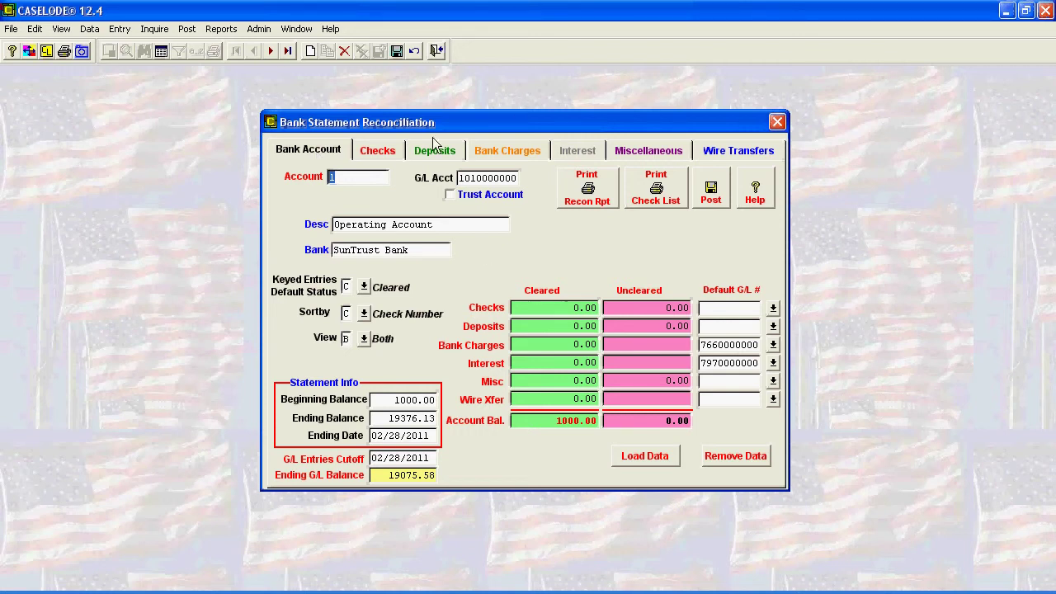
Step: Recheck the deposits and checks lists, and close the bank statement reconciliation
{"action": "left_click", "coordinate": [386, 156]}
{"action": "left_click", "coordinate": [430, 157]}
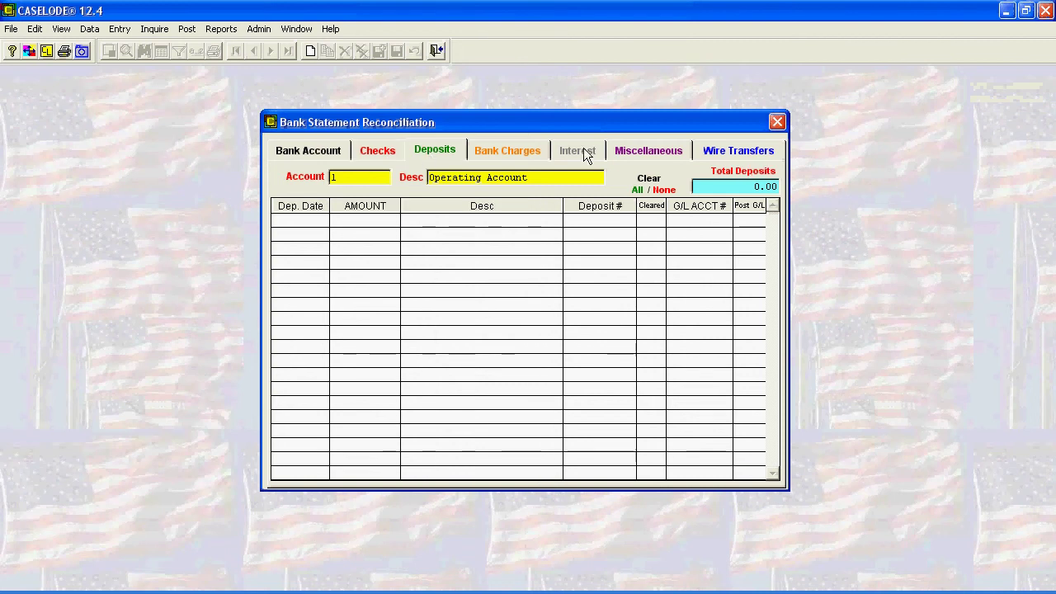
{"action": "left_click", "coordinate": [378, 157]}
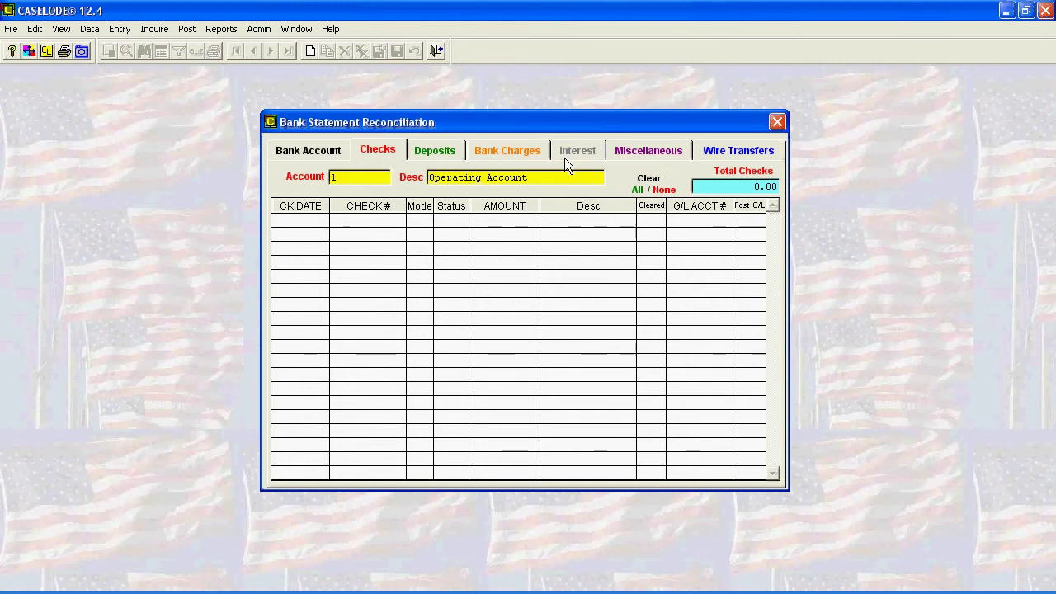
{"action": "left_click", "coordinate": [313, 150]}
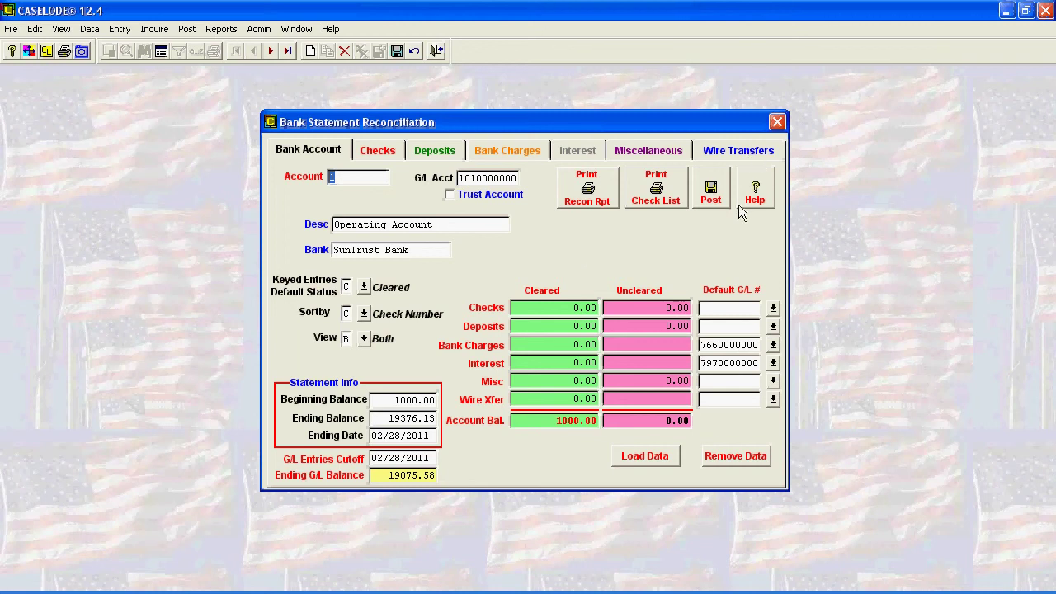
{"action": "left_click", "coordinate": [779, 123]}
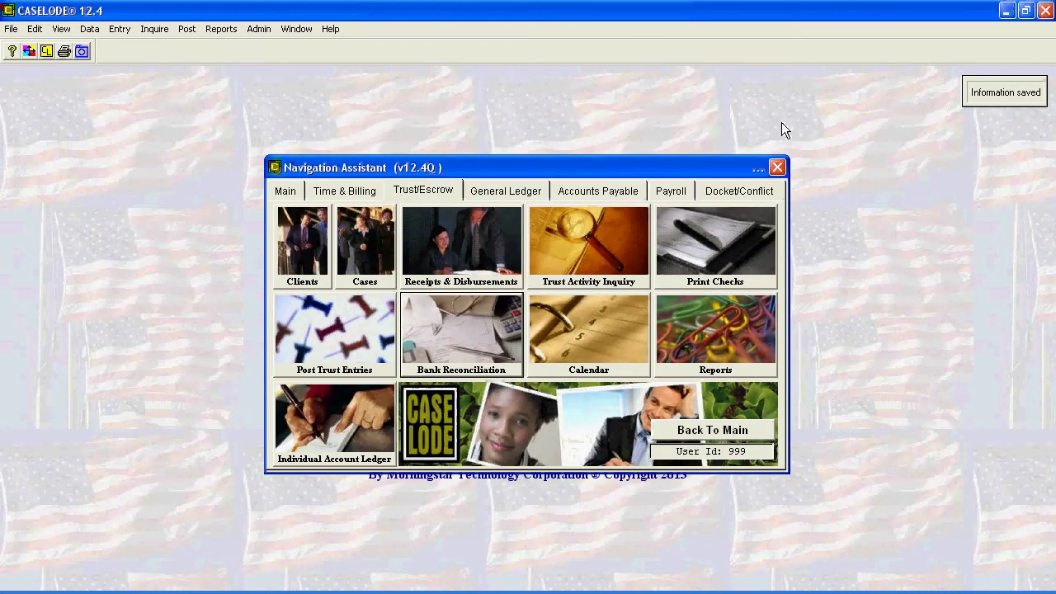